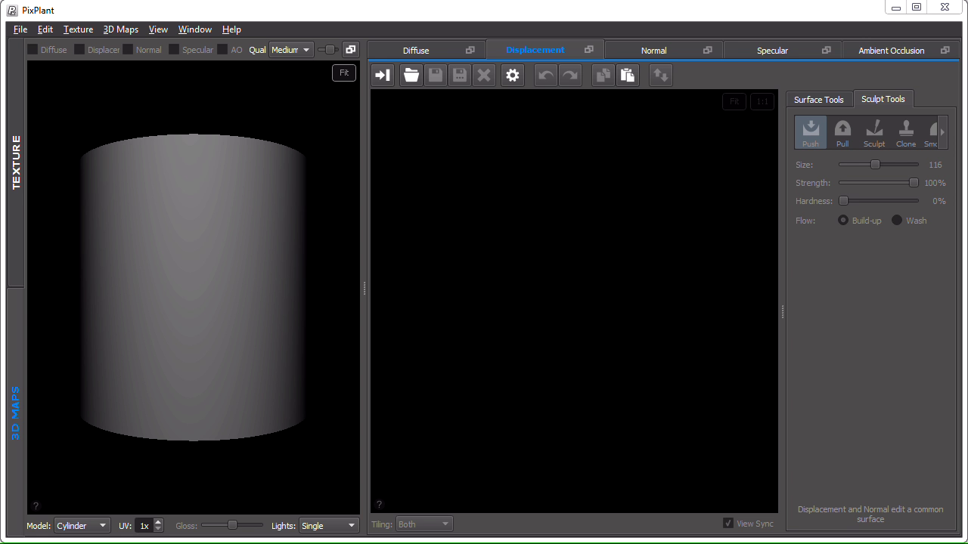
Bring PixPlant forward and toggle between the Texture and 3D Maps workspaces
left_click(428, 15)
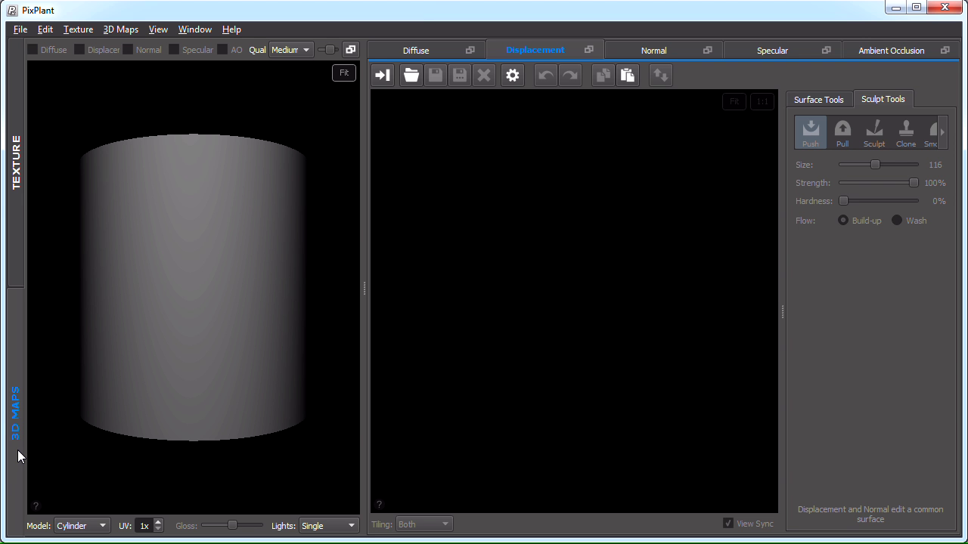
left_click(19, 254)
left_click(18, 343)
Switch to the Texture workspace and load brick13.jpg as the Texture Synth seed image
left_click(16, 136)
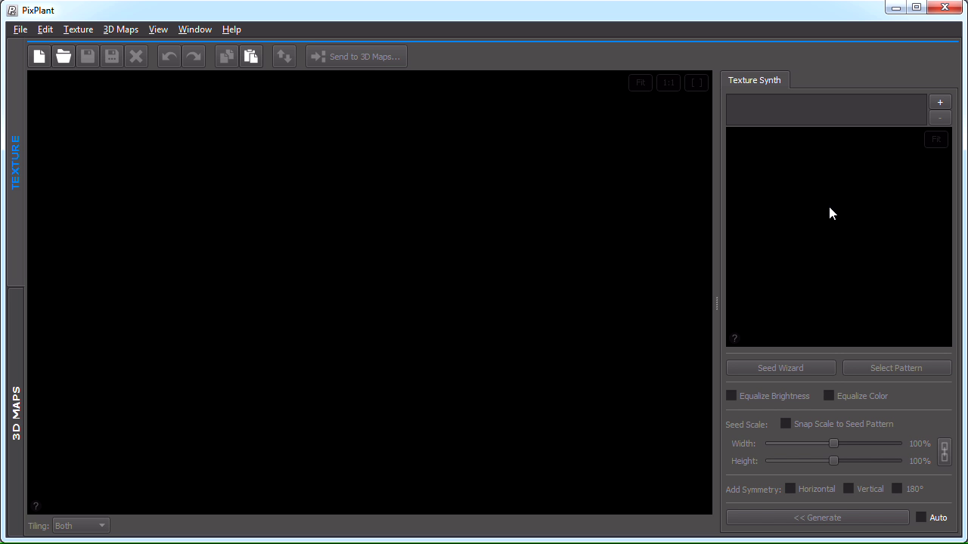
key("ctrl+o")
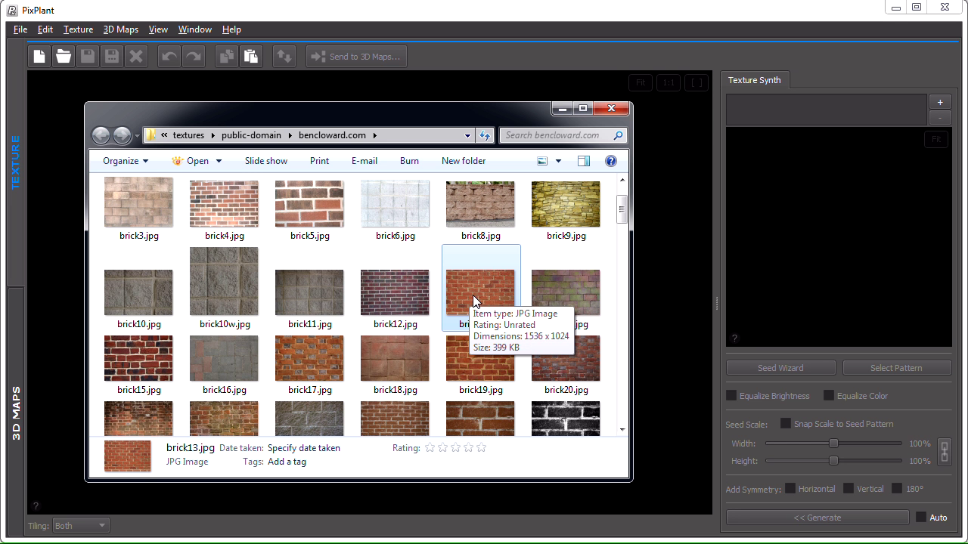
left_click_drag(468, 286, 848, 242)
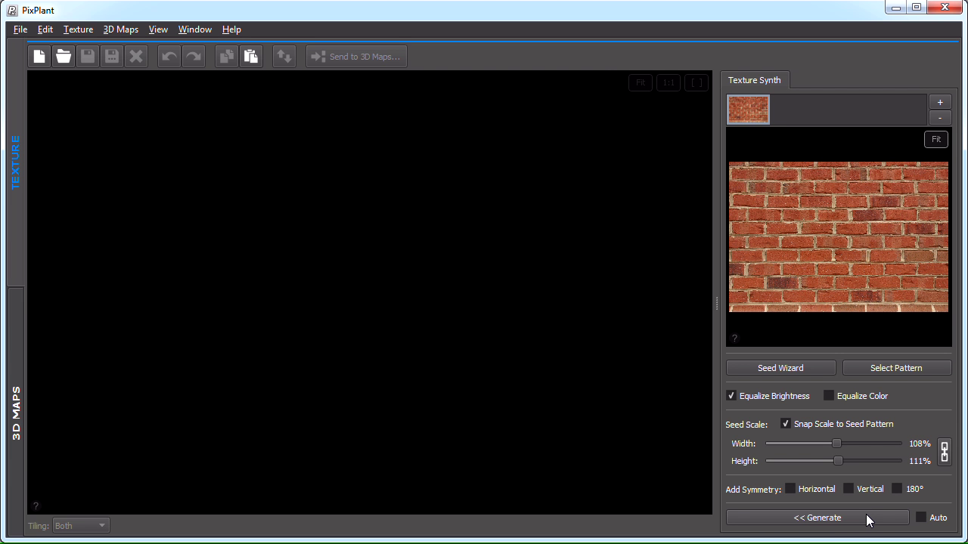
Generate a 1024 × 1024 brick texture tiling both ways, then pan it to check the seams
left_click(868, 520)
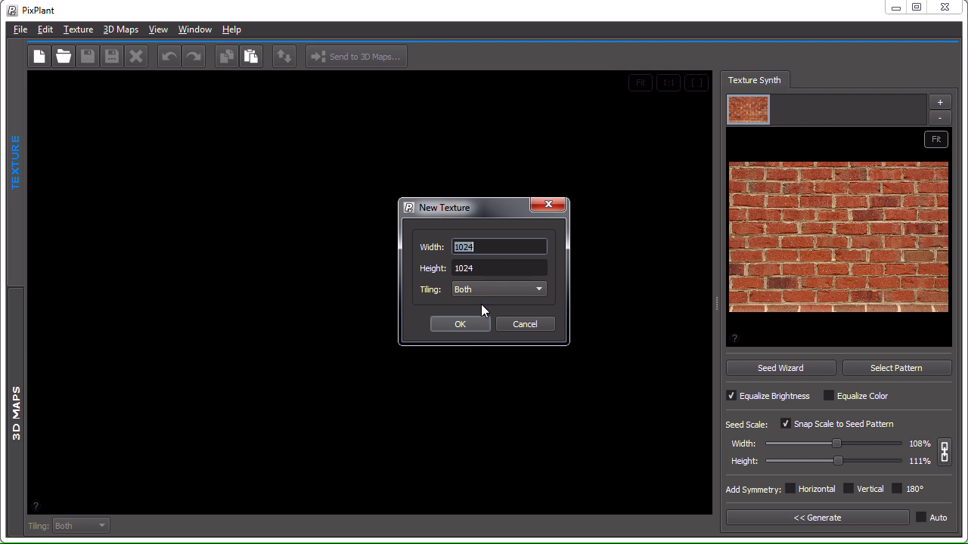
left_click(456, 324)
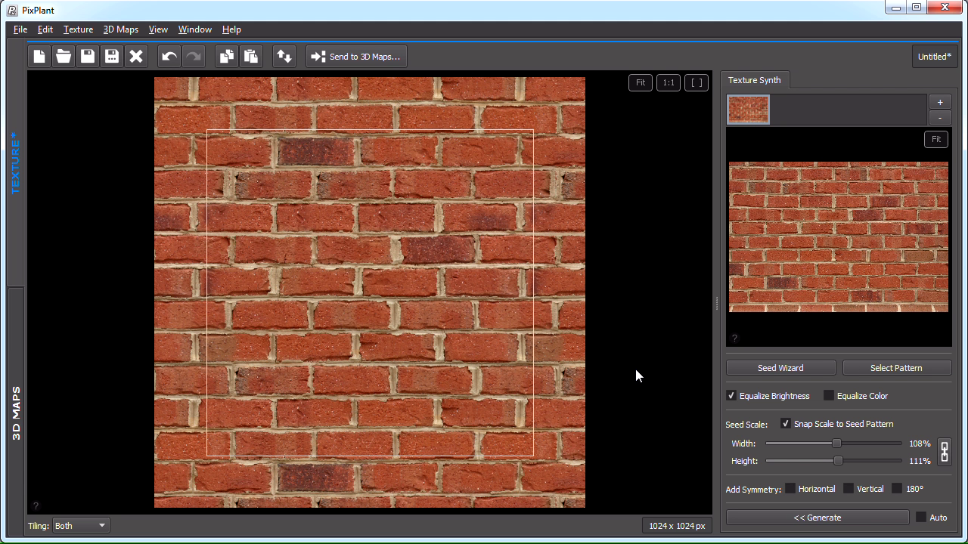
left_click_drag(467, 227, 362, 307)
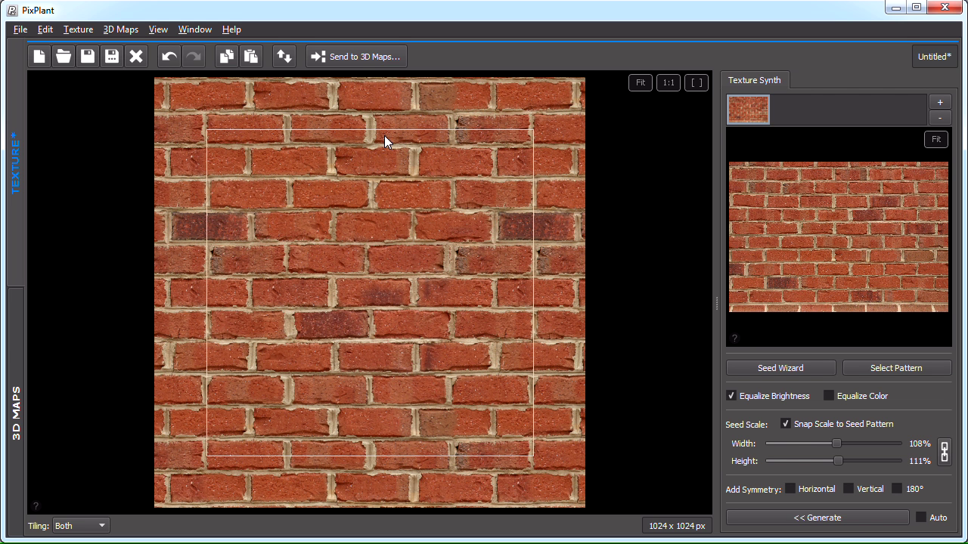
Send the brick texture to all 3D maps and accept the displacement after tuning Surface Scale
left_click(377, 56)
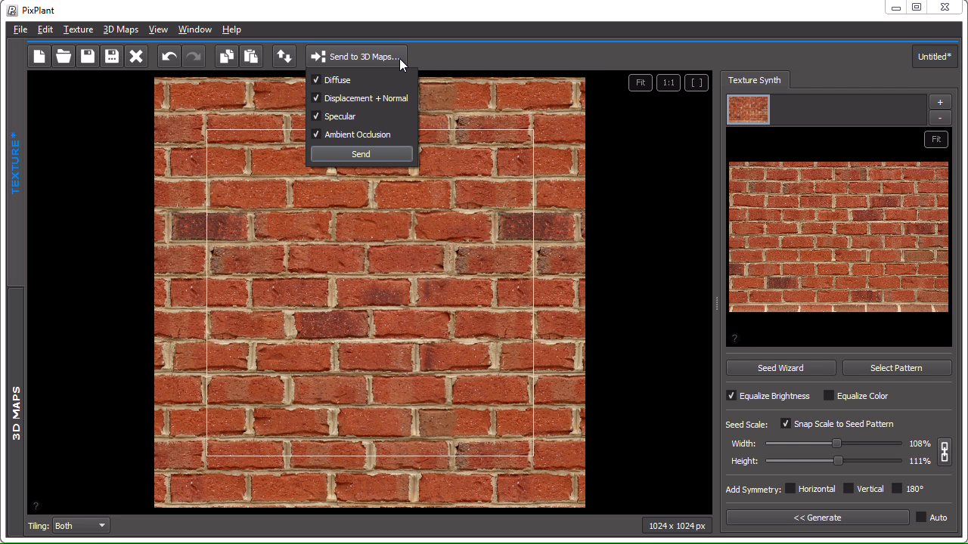
left_click(381, 155)
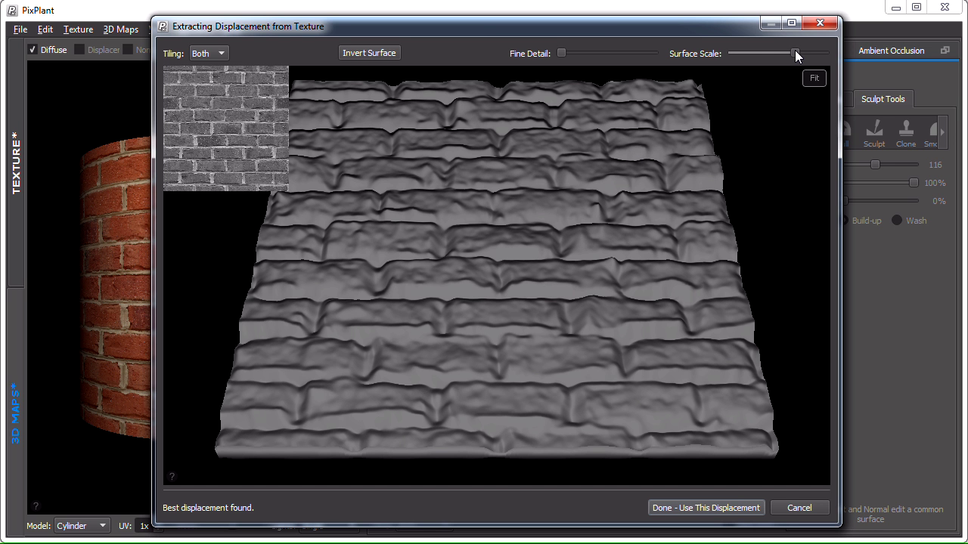
left_click_drag(795, 49, 767, 52)
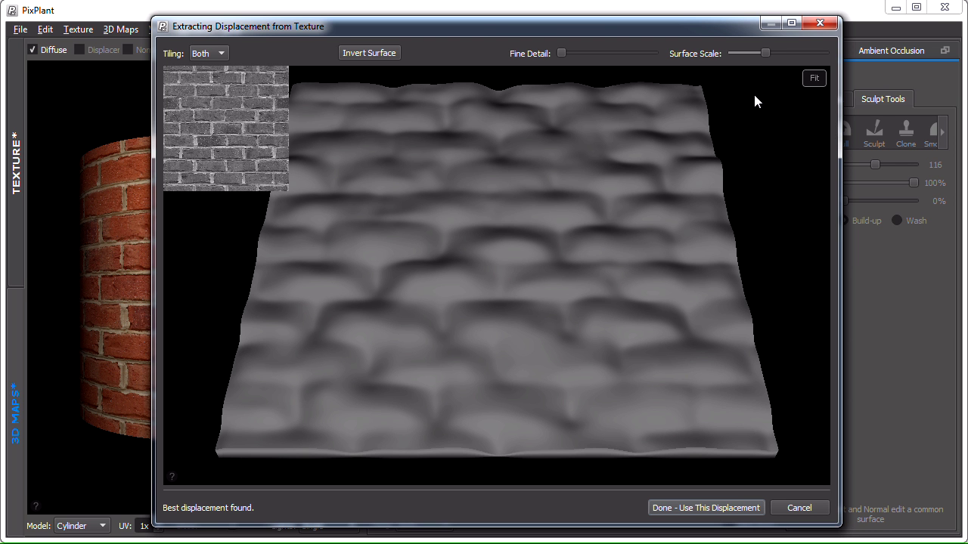
left_click_drag(763, 49, 787, 49)
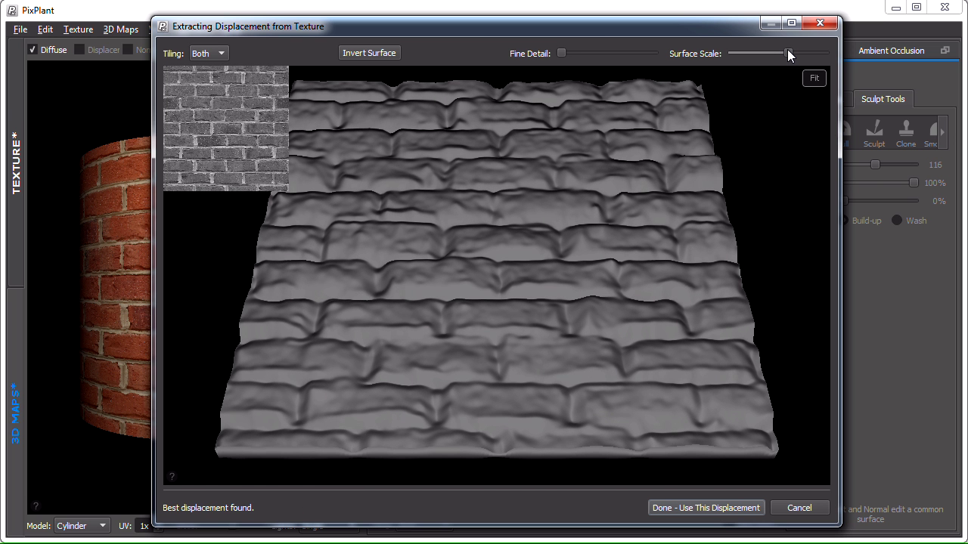
left_click(711, 509)
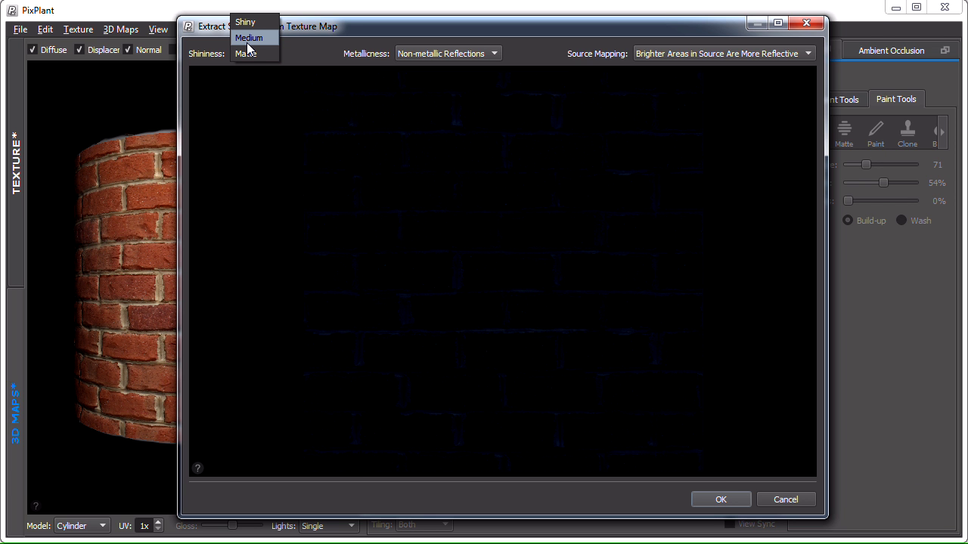
Set specular Shininess to Medium, then Matte, keeping Non-metallic Reflections
left_click(249, 38)
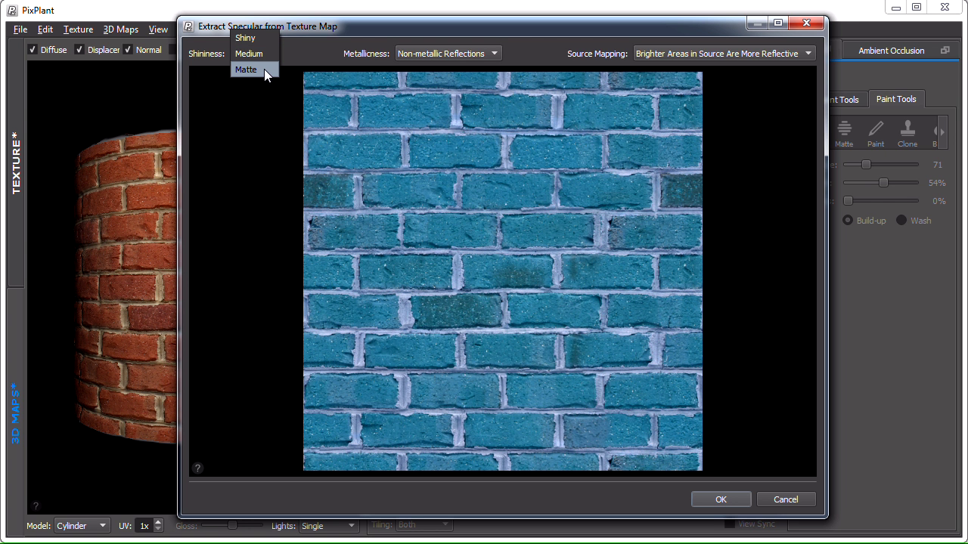
left_click(263, 69)
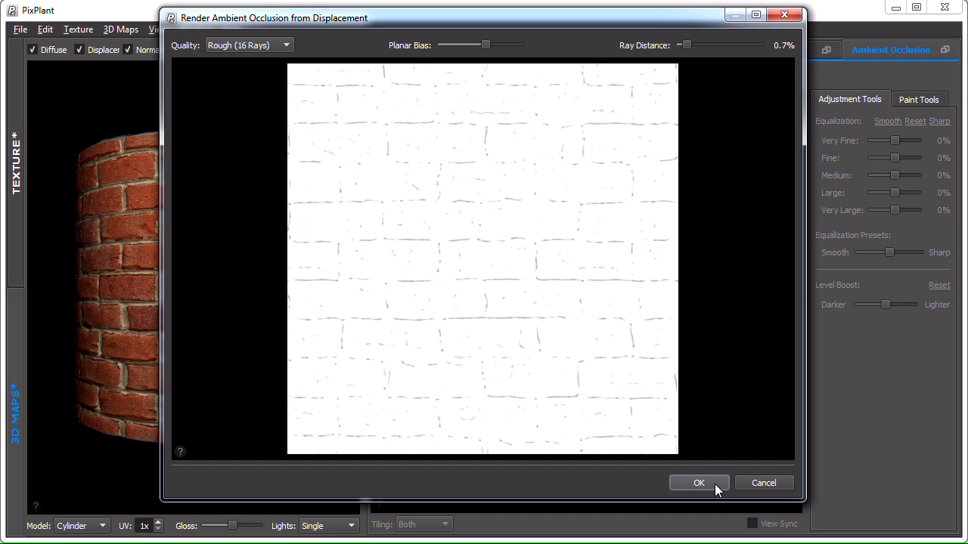
Accept the Rough (16 Rays) ambient occlusion map at 0.7% ray distance
left_click(716, 484)
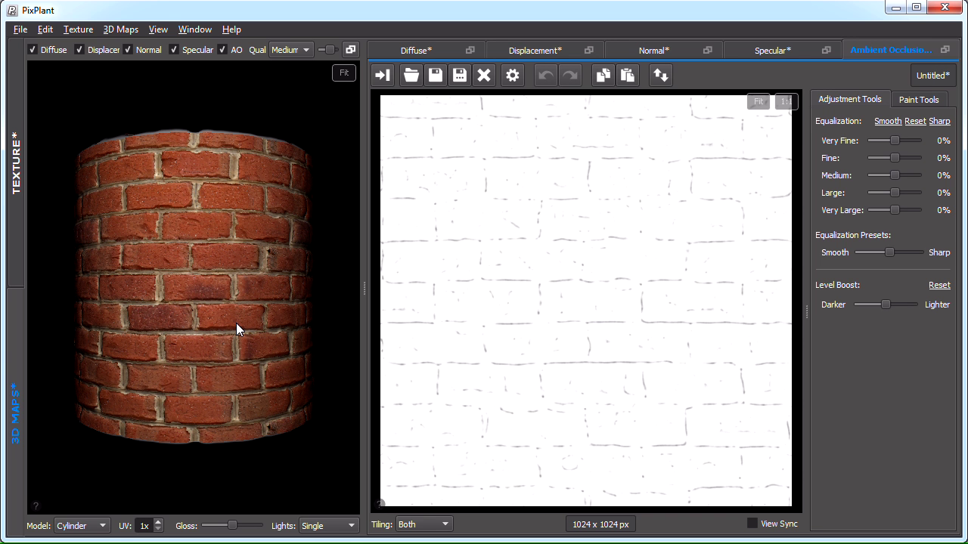
Hide diffuse and ambient occlusion in the 3D preview, then try the Plane and Ball models
left_click(52, 47)
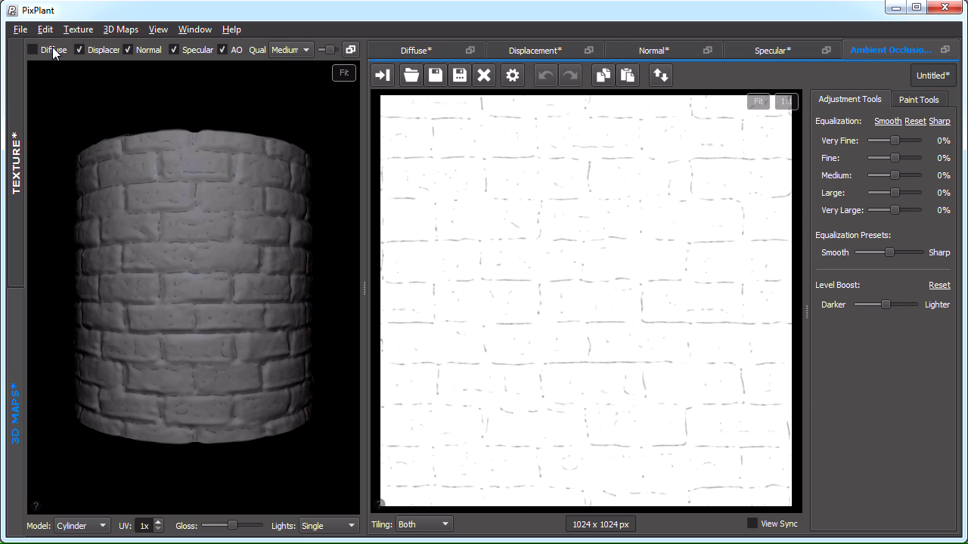
left_click(227, 50)
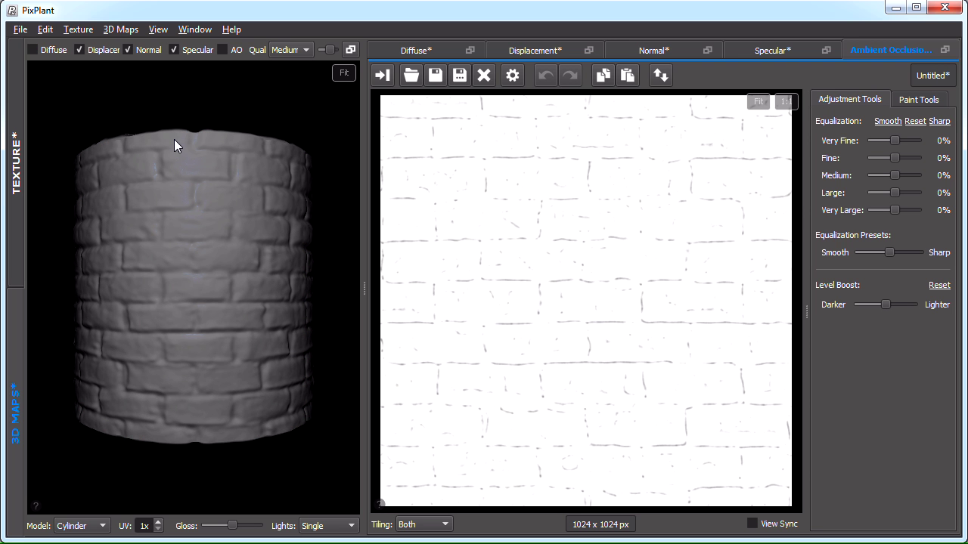
left_click(78, 527)
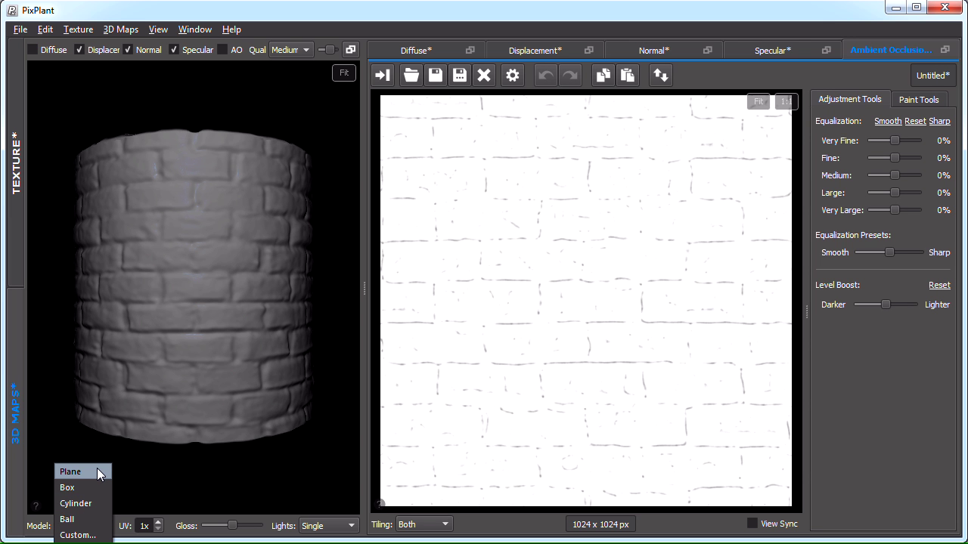
left_click(99, 473)
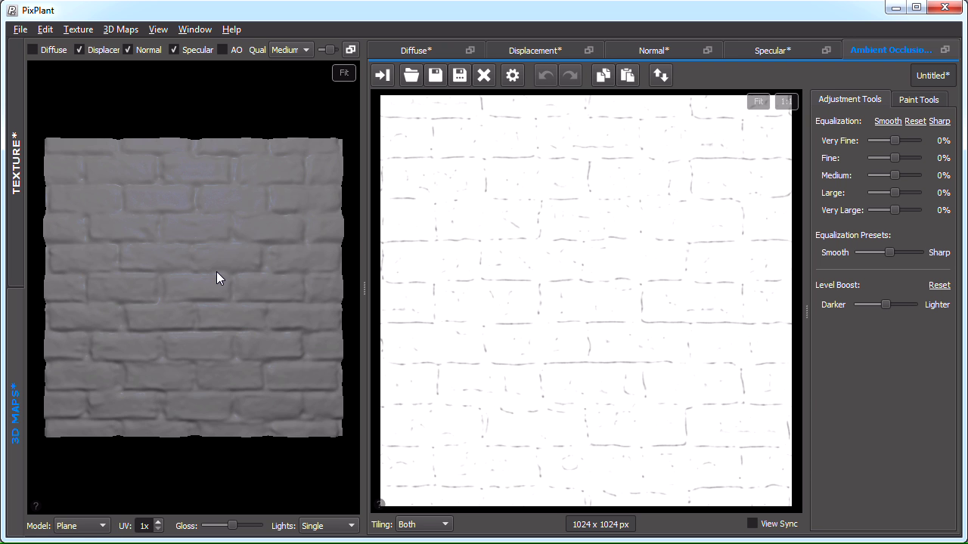
left_click_drag(216, 271, 121, 416)
left_click(76, 526)
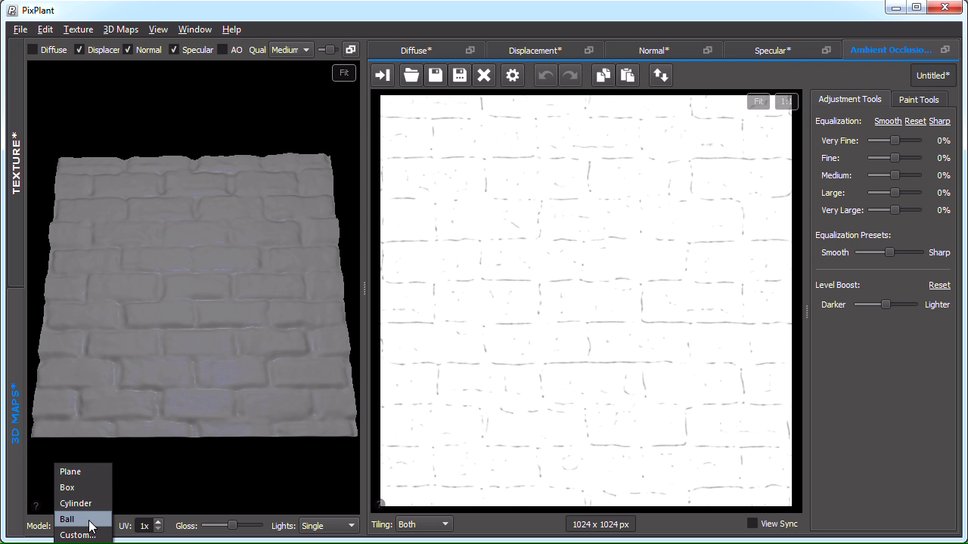
left_click(87, 520)
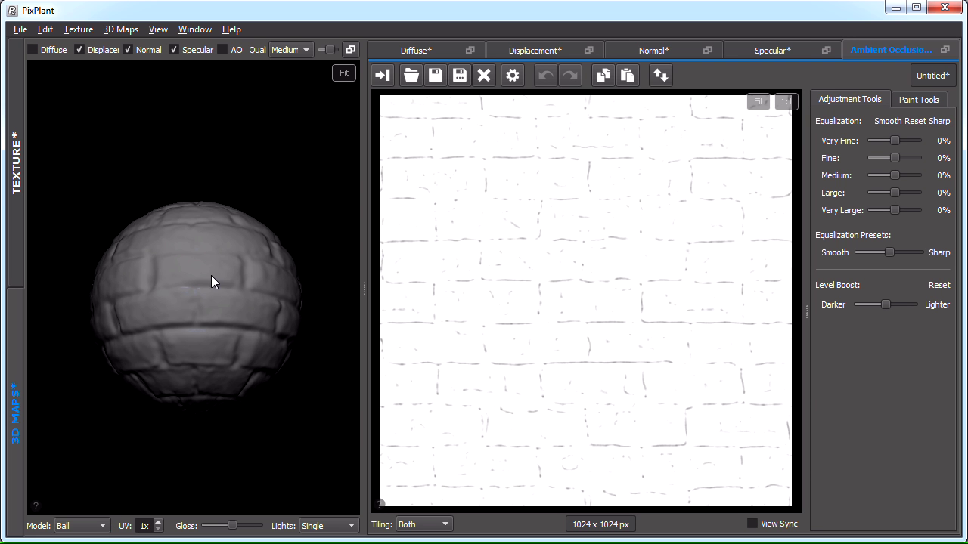
left_click_drag(211, 309, 180, 393)
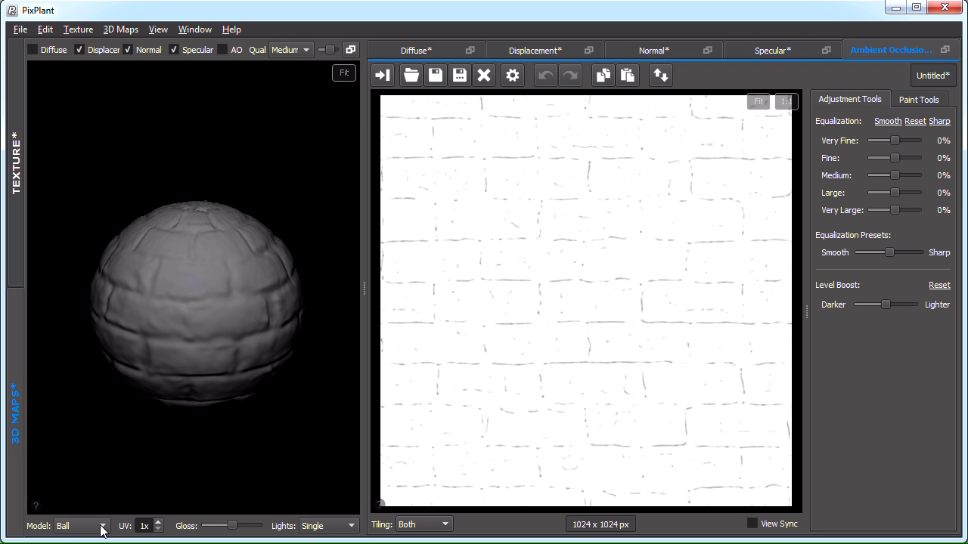
left_click(103, 527)
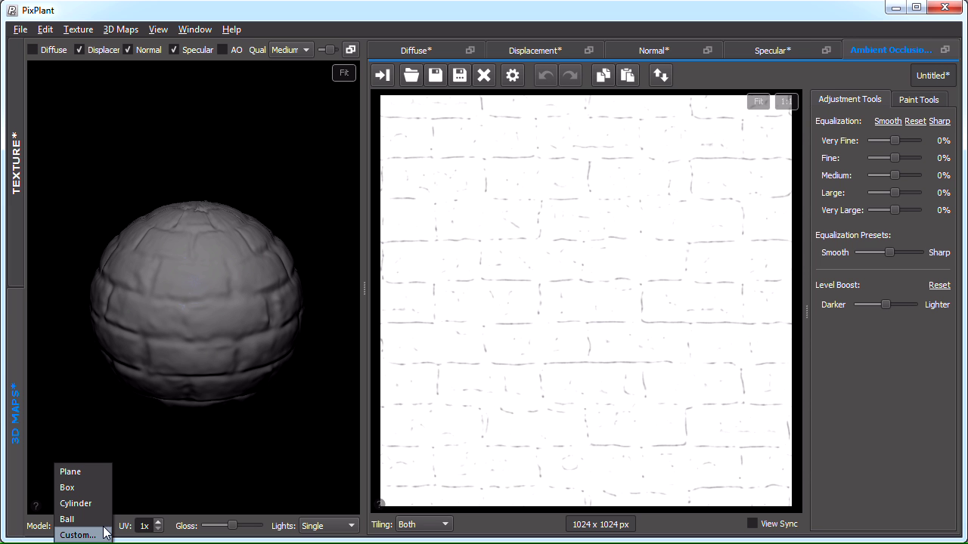
left_click(202, 322)
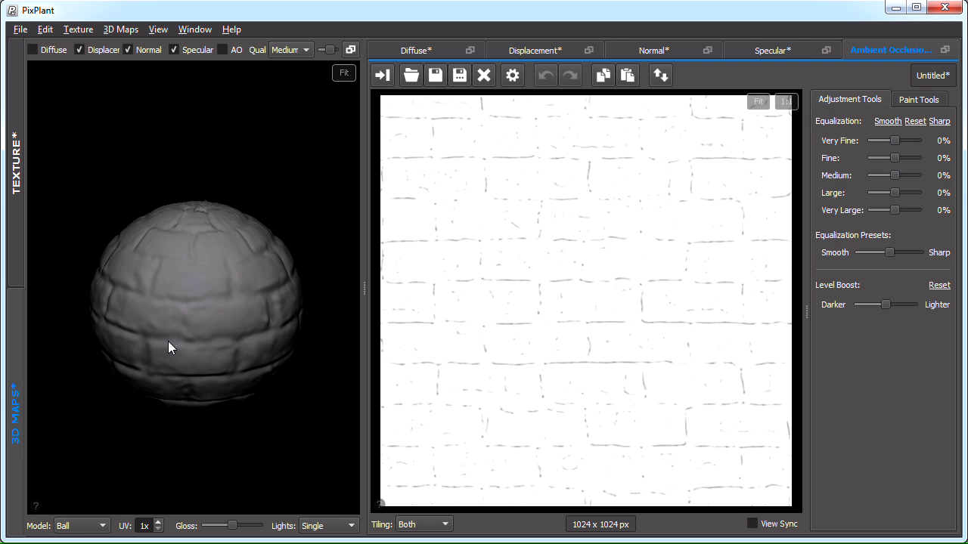
Preview on a flat Plane, stepping UV tiling to 2x and 3x, then back to 1x
left_click(77, 527)
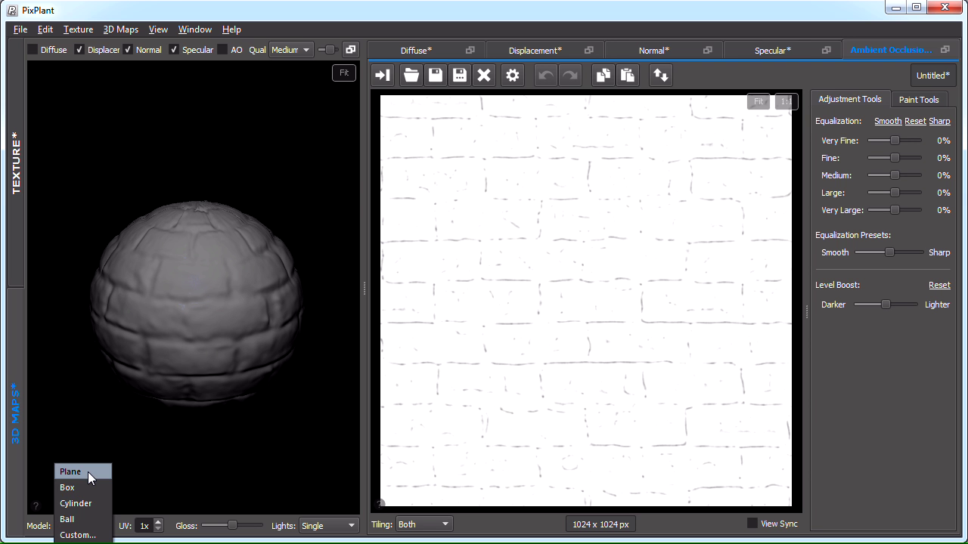
left_click(88, 472)
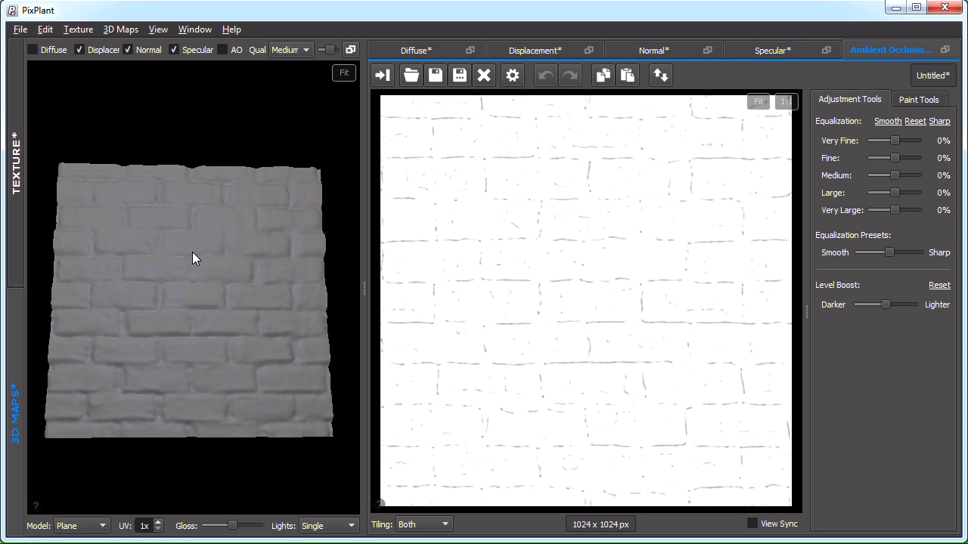
left_click(159, 523)
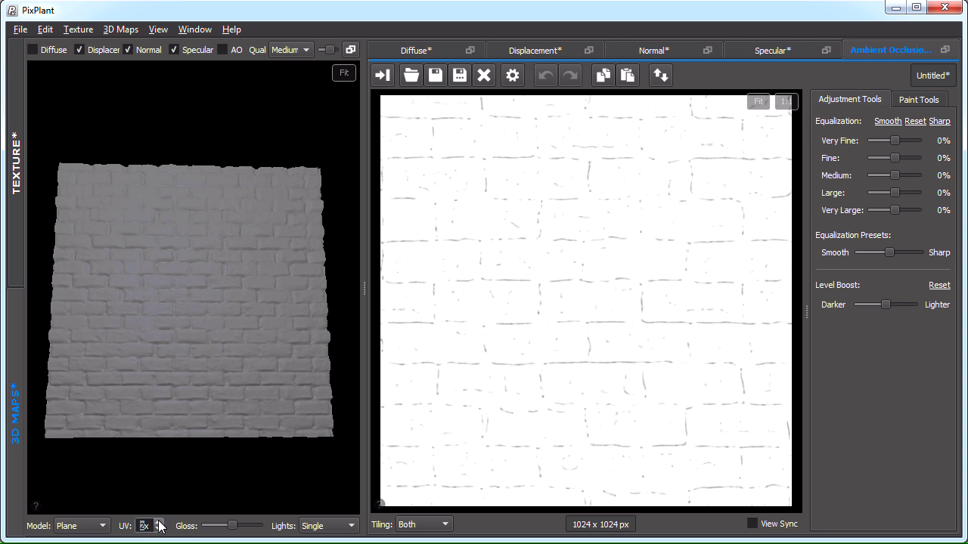
left_click(159, 523)
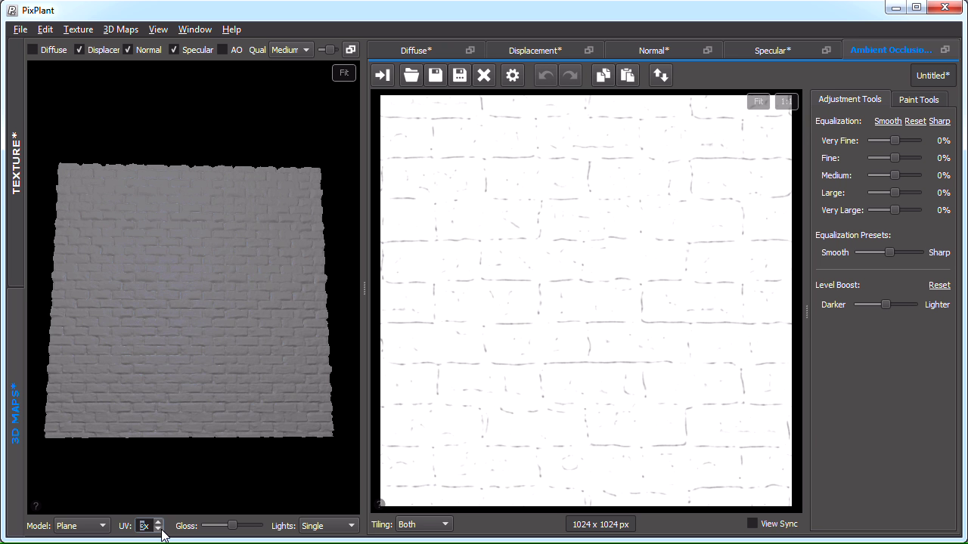
double_click(158, 529)
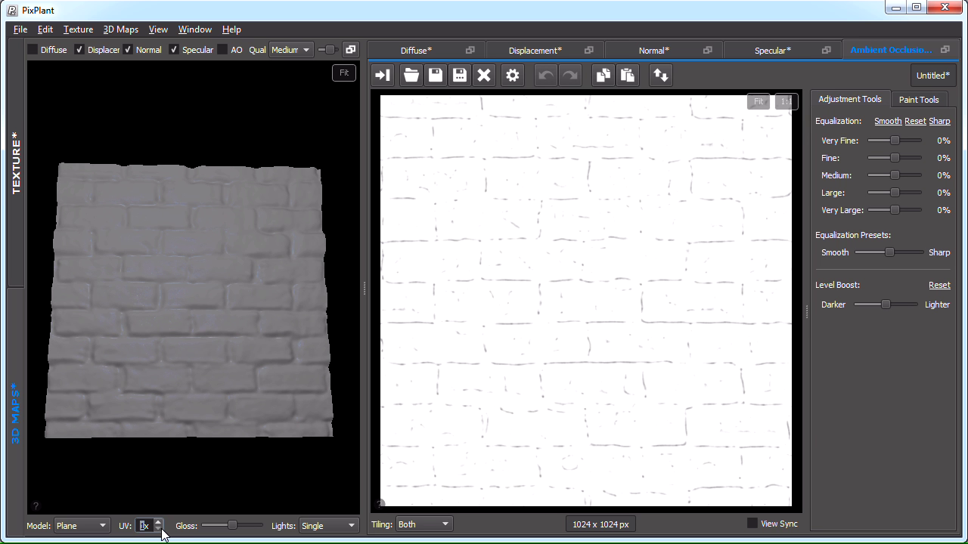
left_click(511, 118)
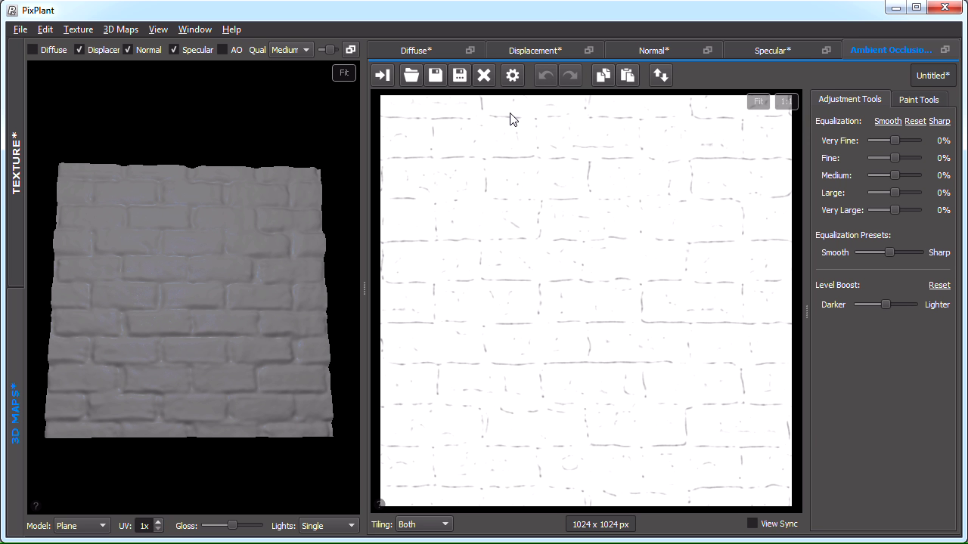
Try Smooth and Sharp displacement equalization presets, then reset every band to 0%
left_click(534, 51)
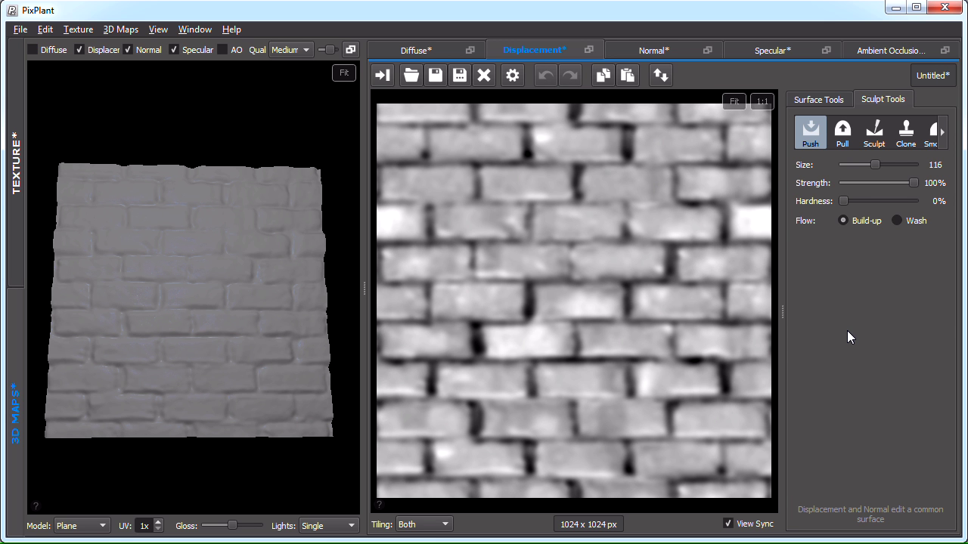
left_click(819, 102)
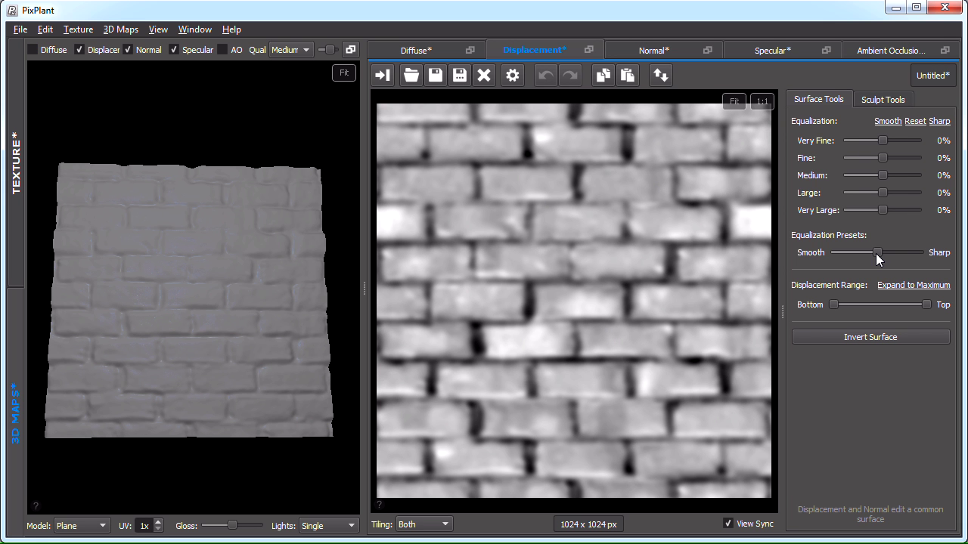
left_click_drag(877, 254, 811, 269)
left_click_drag(214, 391, 238, 380)
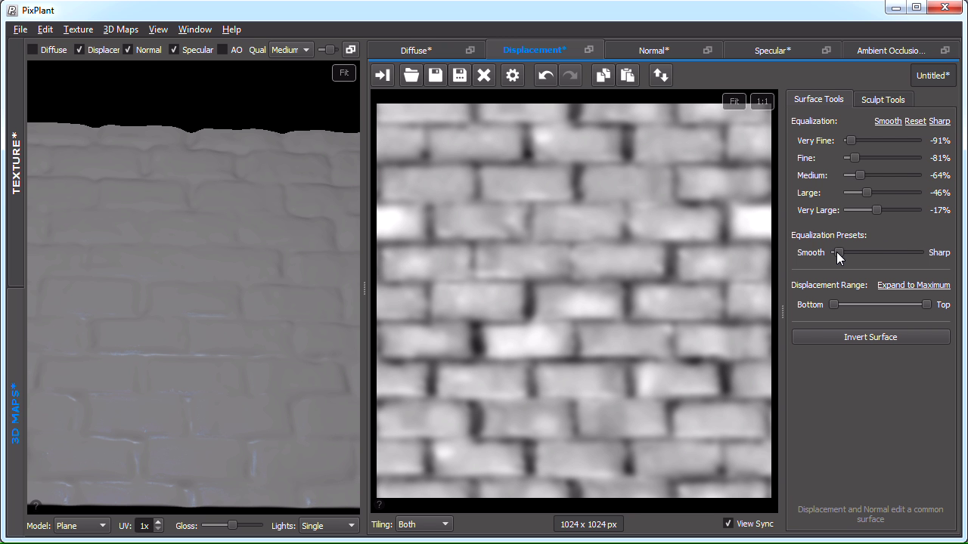
left_click_drag(836, 251, 923, 254)
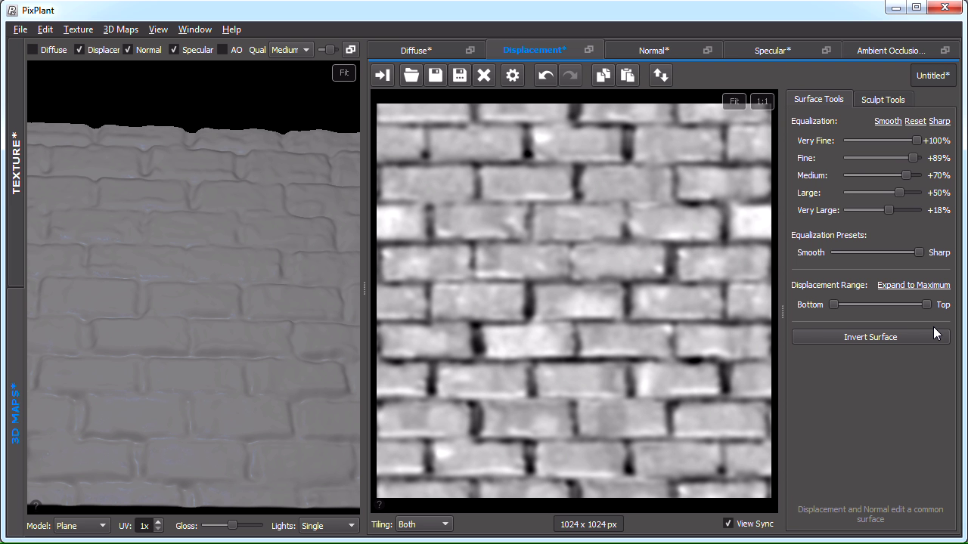
left_click(915, 122)
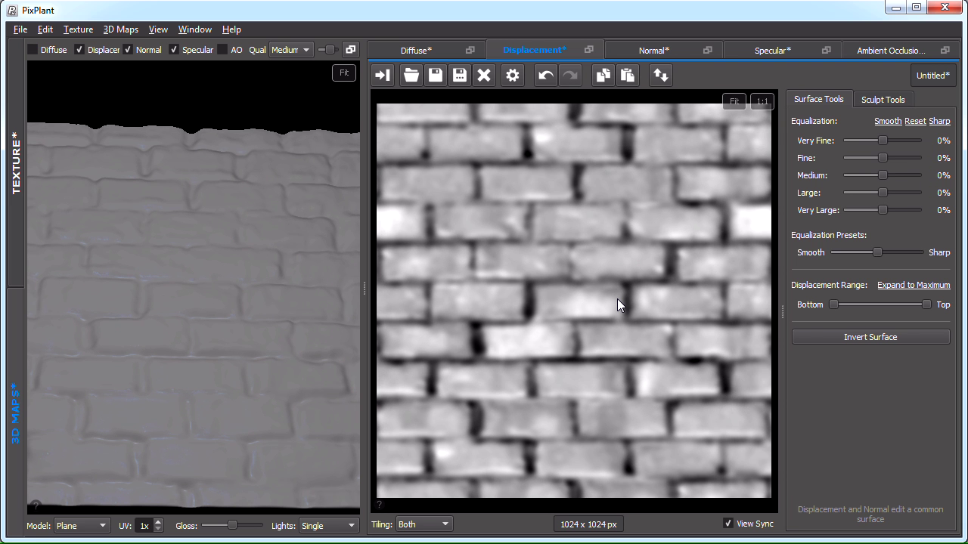
left_click(658, 48)
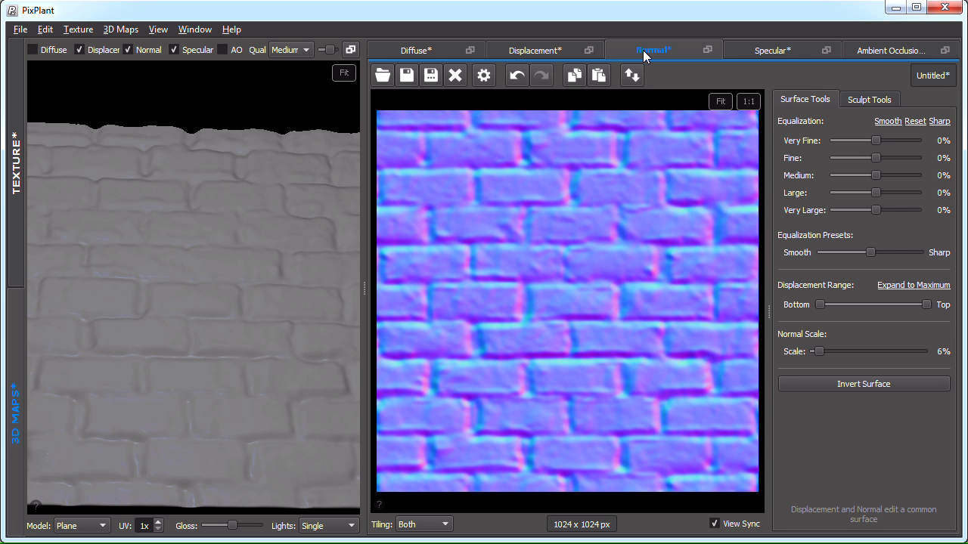
left_click(545, 51)
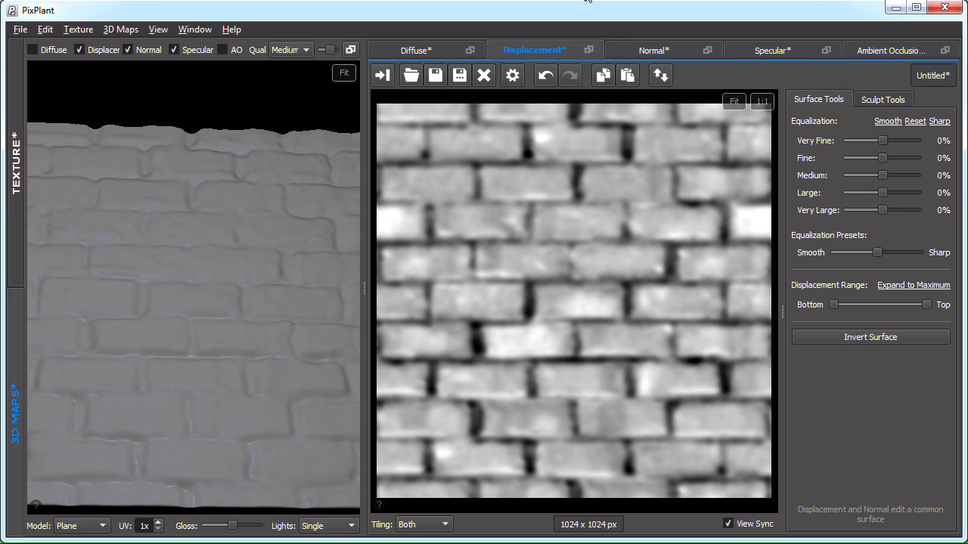
left_click(671, 52)
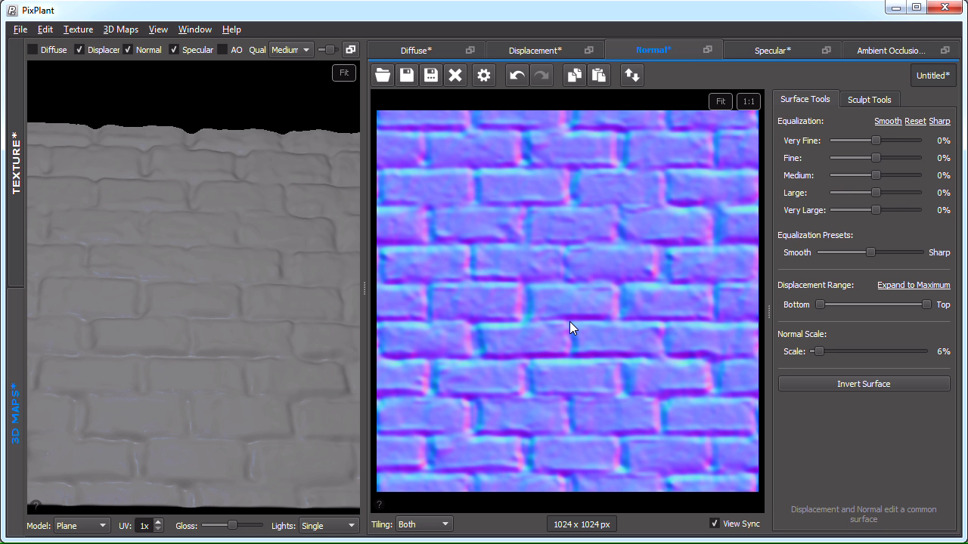
left_click(542, 52)
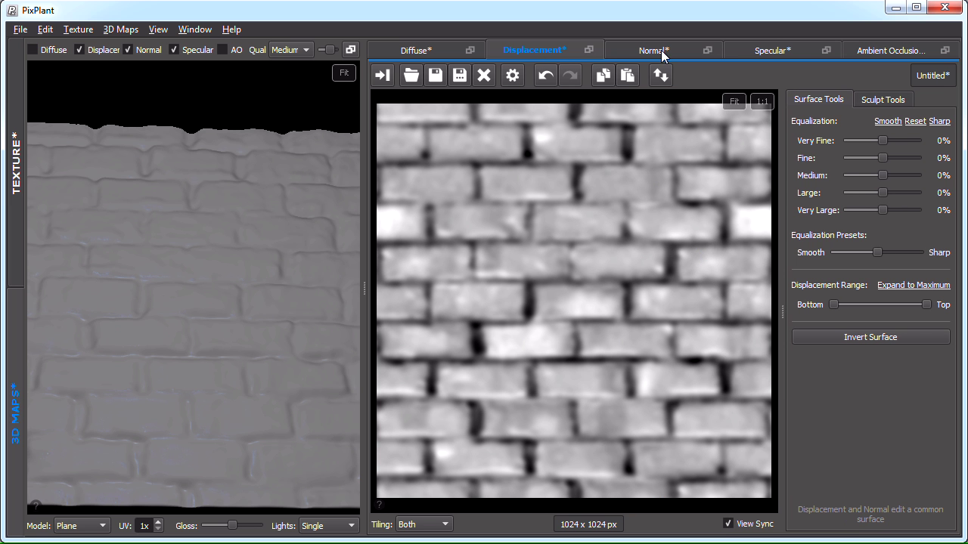
Push sculpt strokes into the displacement bricks, including a U-shaped groove at 100% strength
left_click(896, 101)
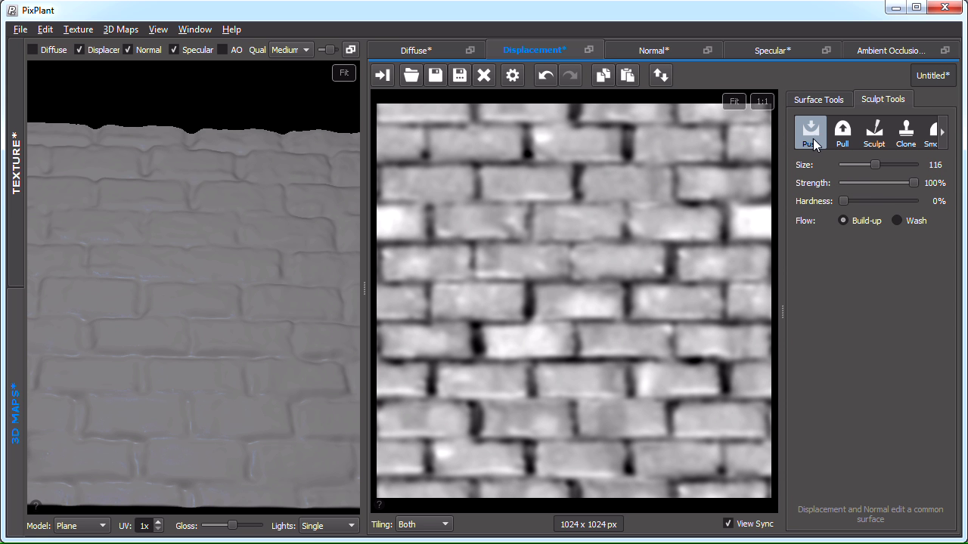
left_click_drag(907, 182, 899, 183)
mouse_move(485, 278)
left_mouse_down()
mouse_move(482, 250)
mouse_move(546, 344)
mouse_move(628, 333)
mouse_move(653, 290)
mouse_move(666, 201)
left_mouse_up()
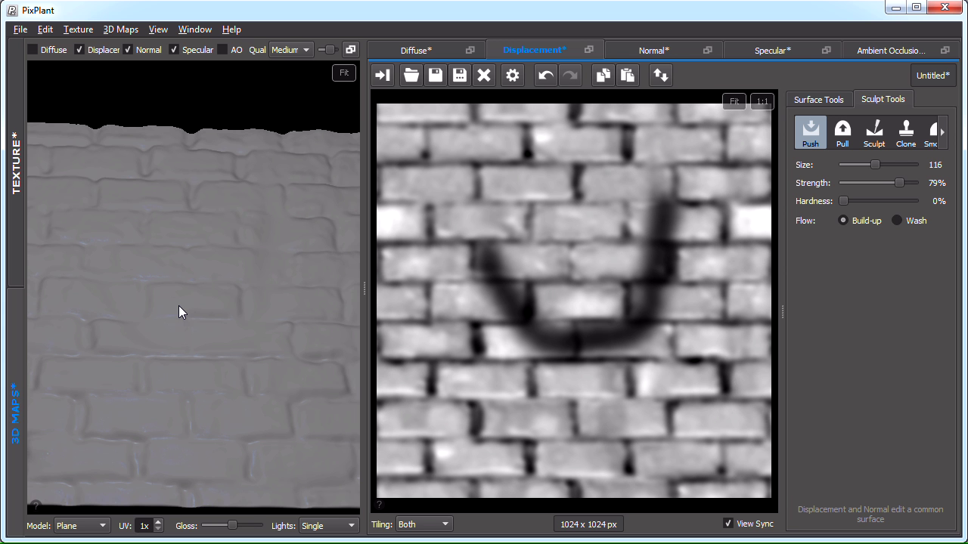
left_click_drag(178, 302, 173, 299)
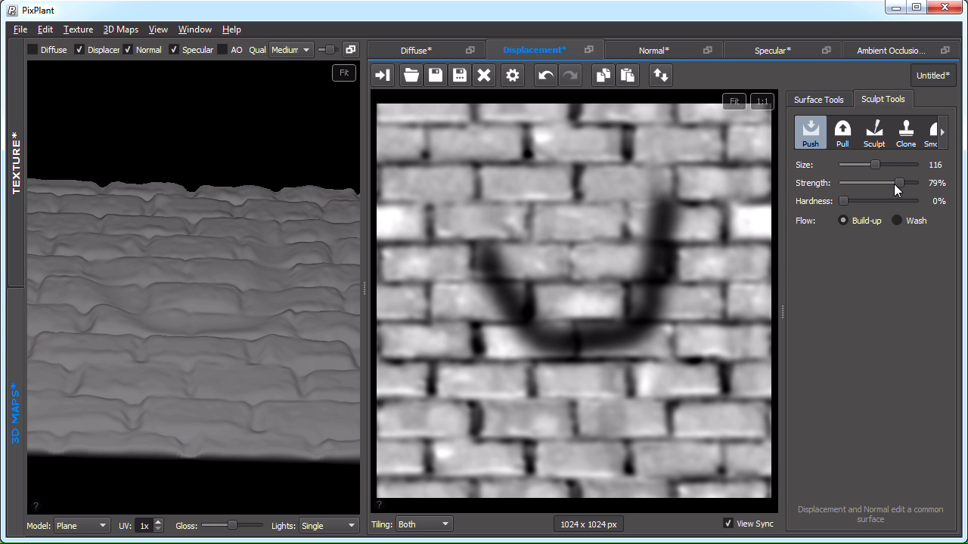
left_click_drag(897, 181, 918, 182)
mouse_move(487, 218)
left_mouse_down()
mouse_move(545, 328)
mouse_move(605, 318)
mouse_move(643, 244)
left_mouse_up()
Undo both sculpt strokes and return to the plain Displacement map
left_click(665, 48)
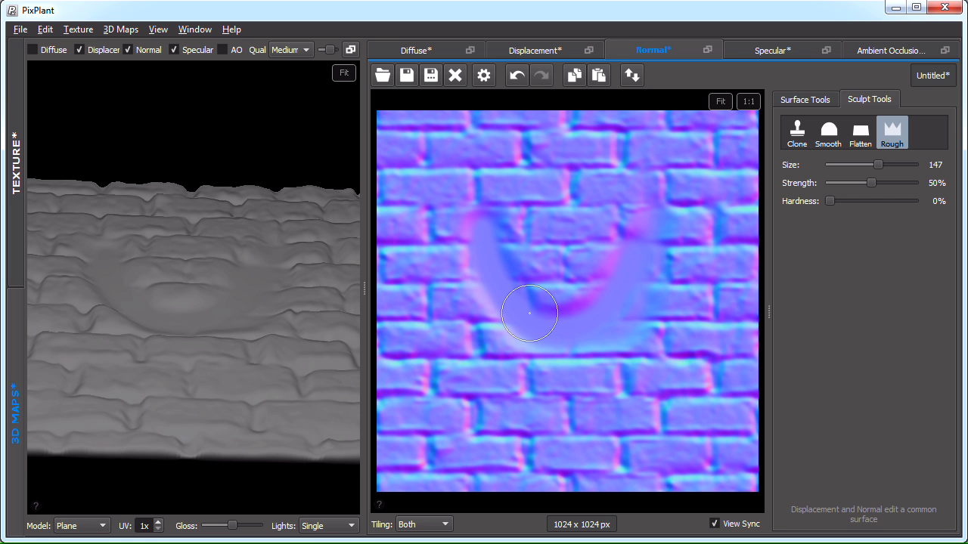
left_click(516, 74)
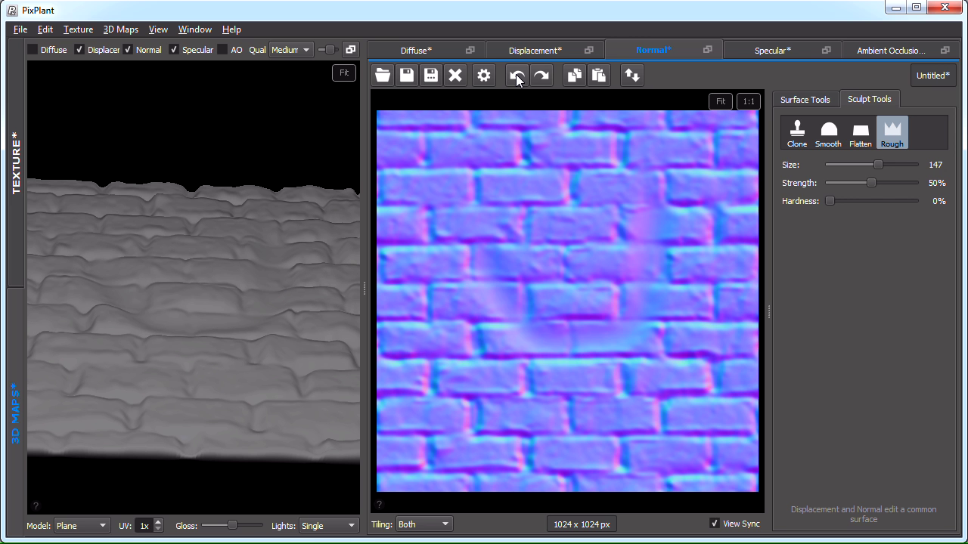
left_click(517, 75)
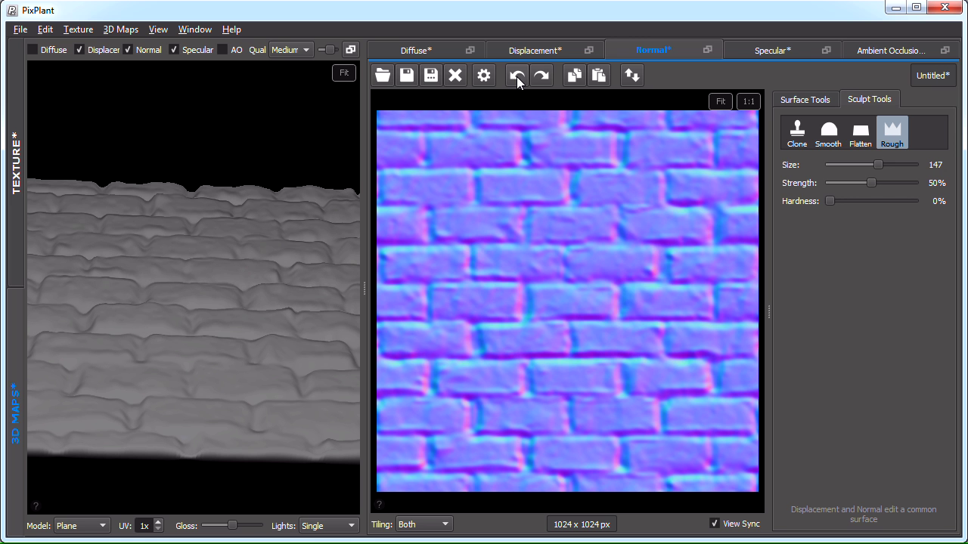
left_click(554, 50)
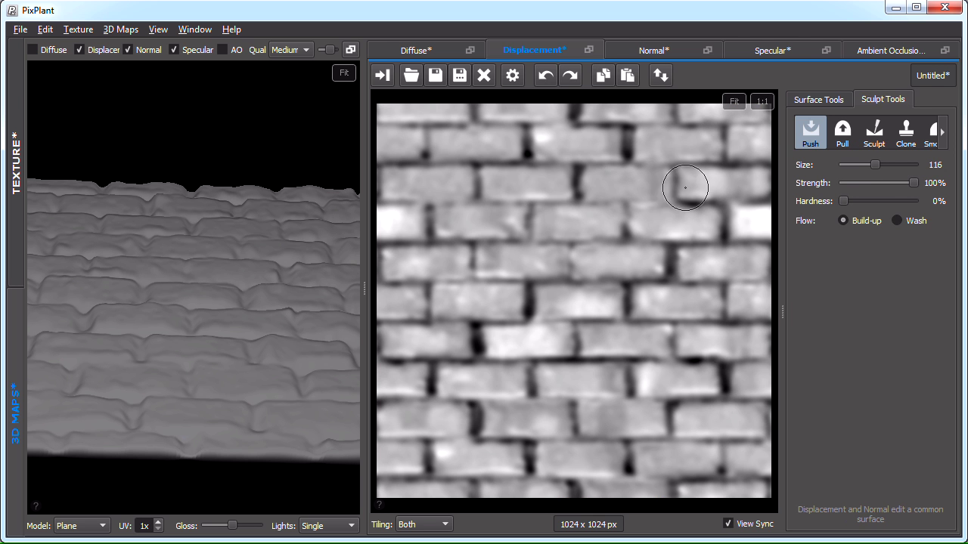
Open the Diffuse map's Adjustment Tools, show colours in 3D, and set Neutralize to 30%
left_click(424, 49)
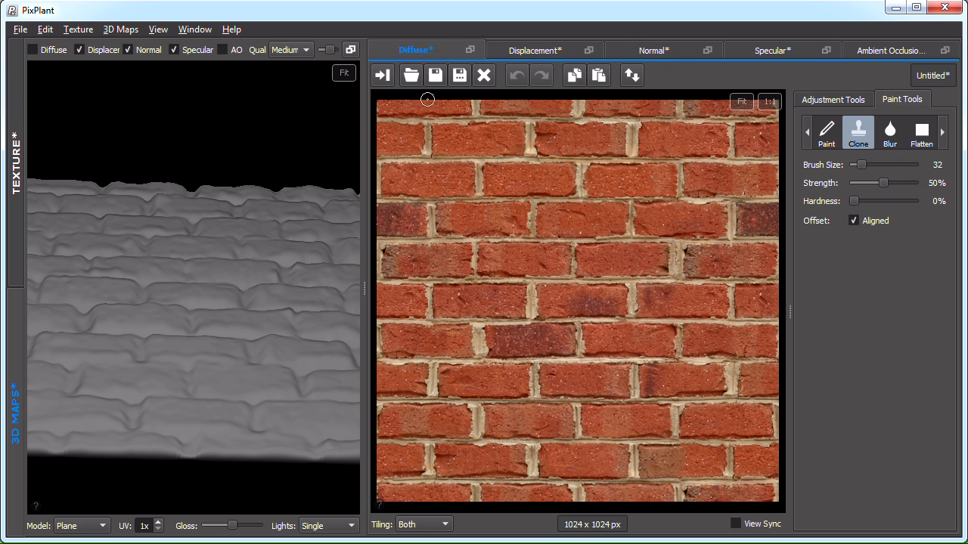
left_click(834, 101)
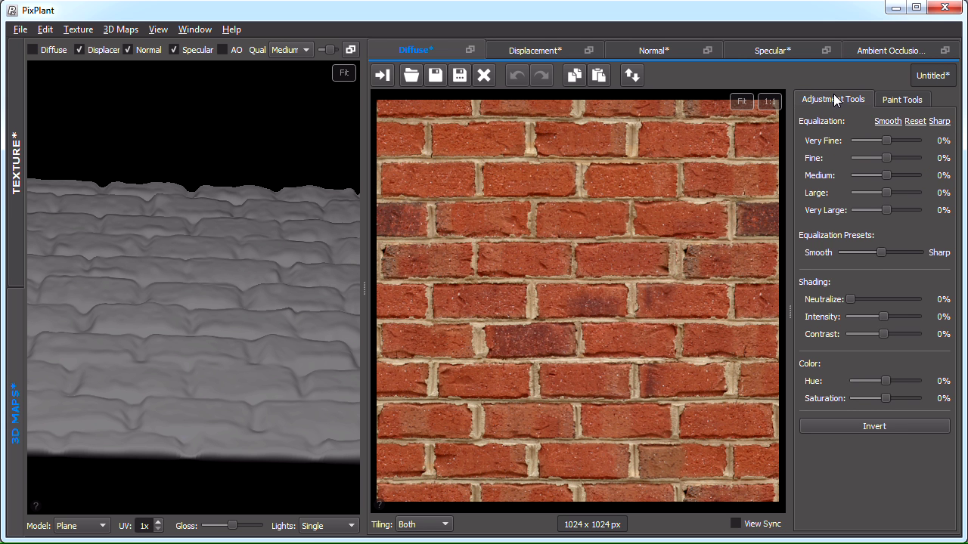
left_click(912, 104)
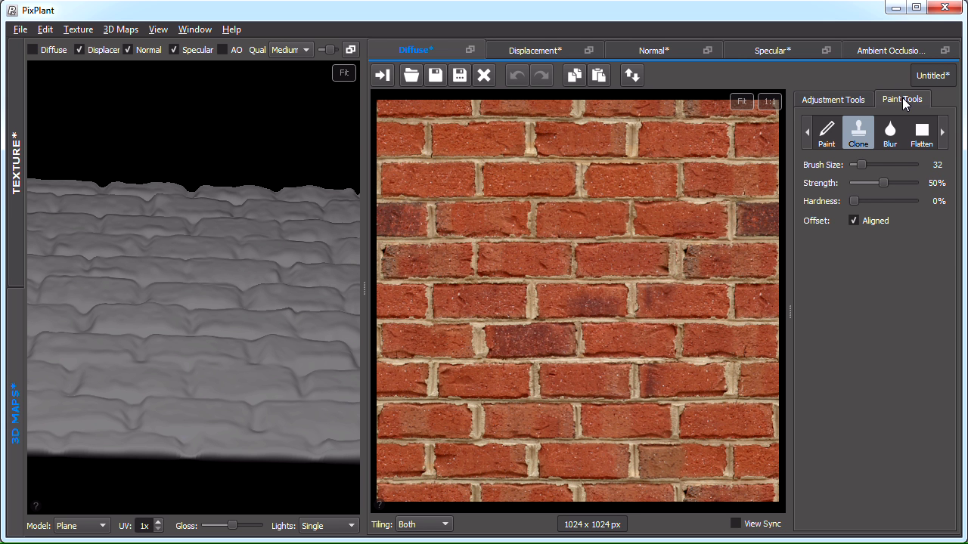
left_click(834, 102)
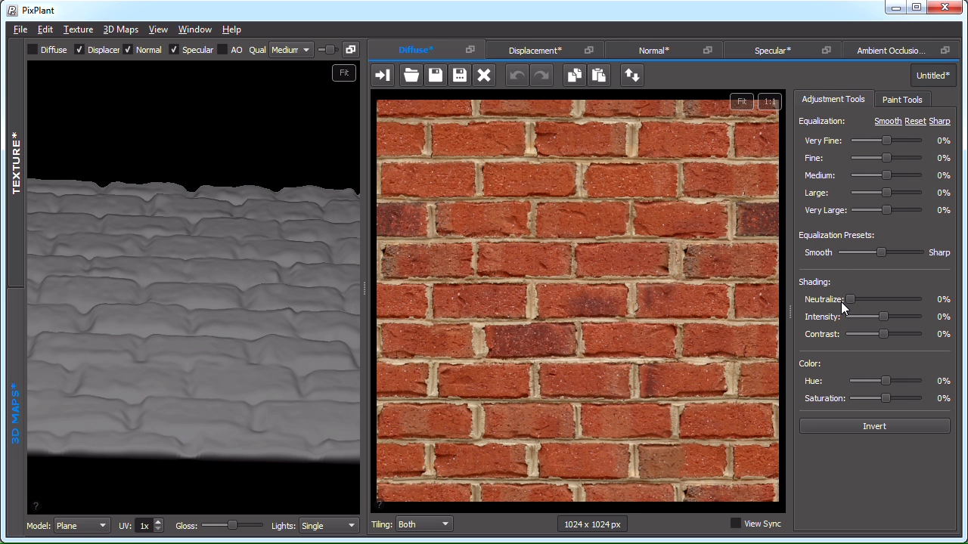
left_click(32, 50)
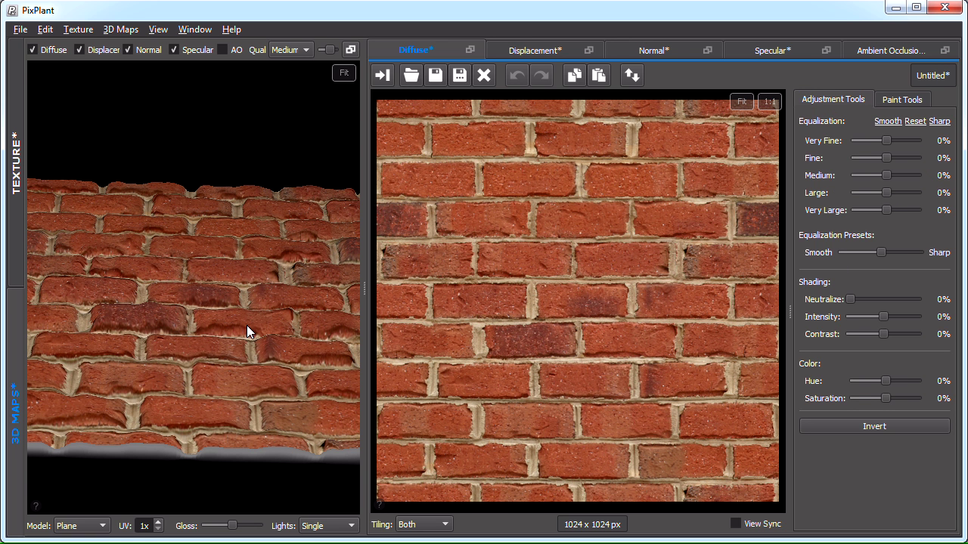
left_click_drag(245, 348, 242, 418)
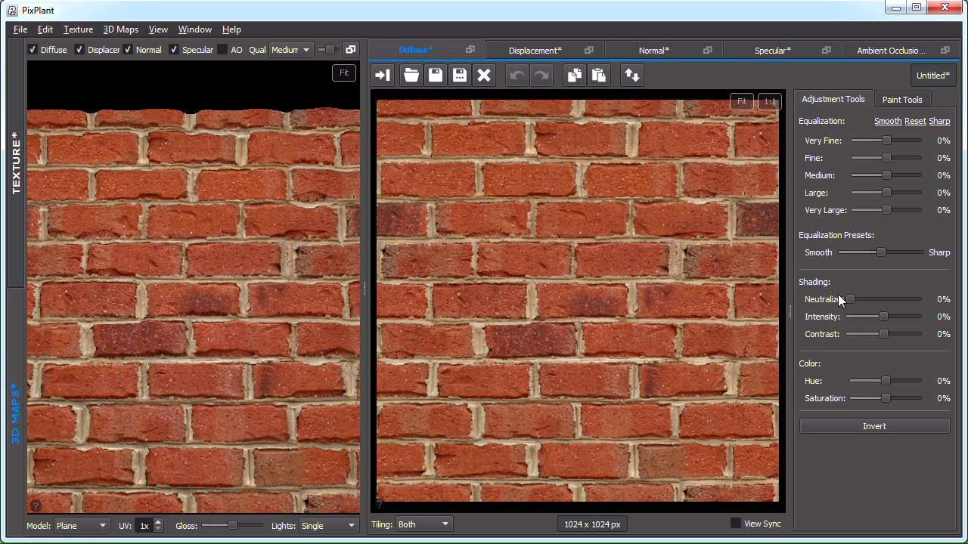
left_click_drag(849, 299, 872, 305)
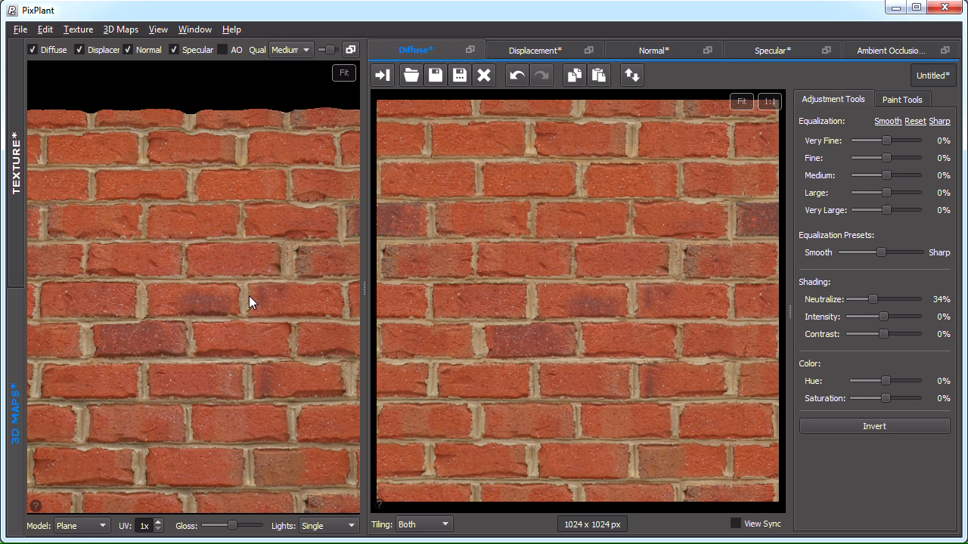
left_click_drag(872, 300, 871, 300)
Clone clean brick surface over the small dark mark on the diffuse map, then fit the texture in view
left_click(902, 99)
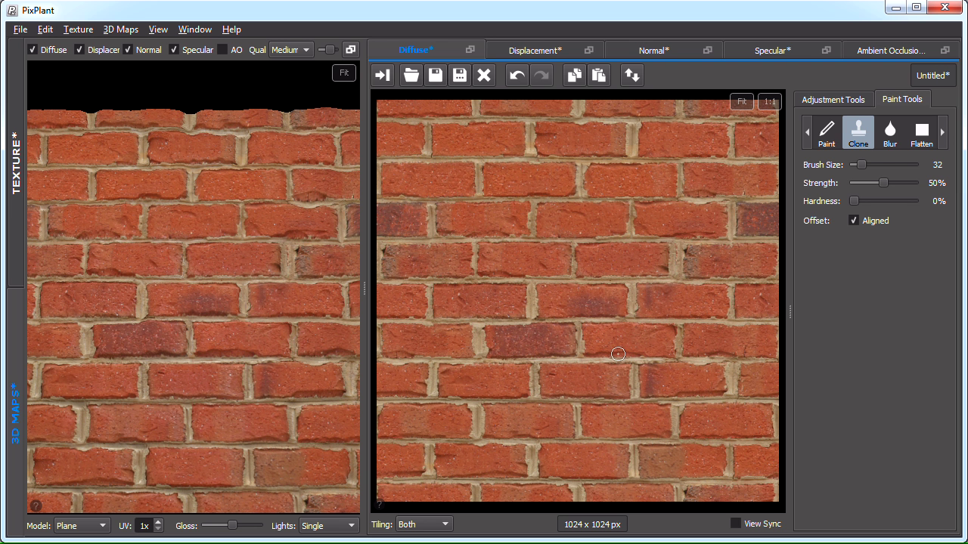
scroll(584, 378, "up", 5)
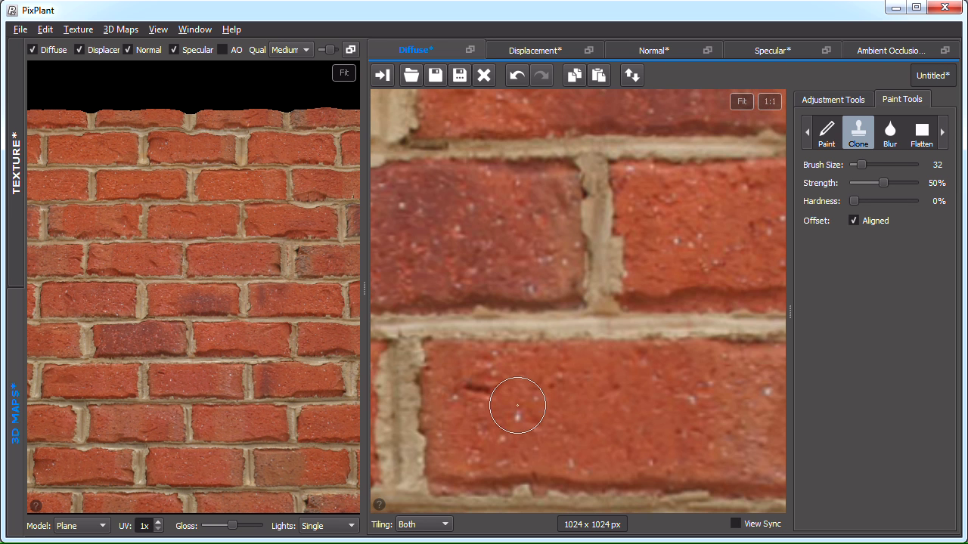
left_click_drag(514, 411, 527, 346)
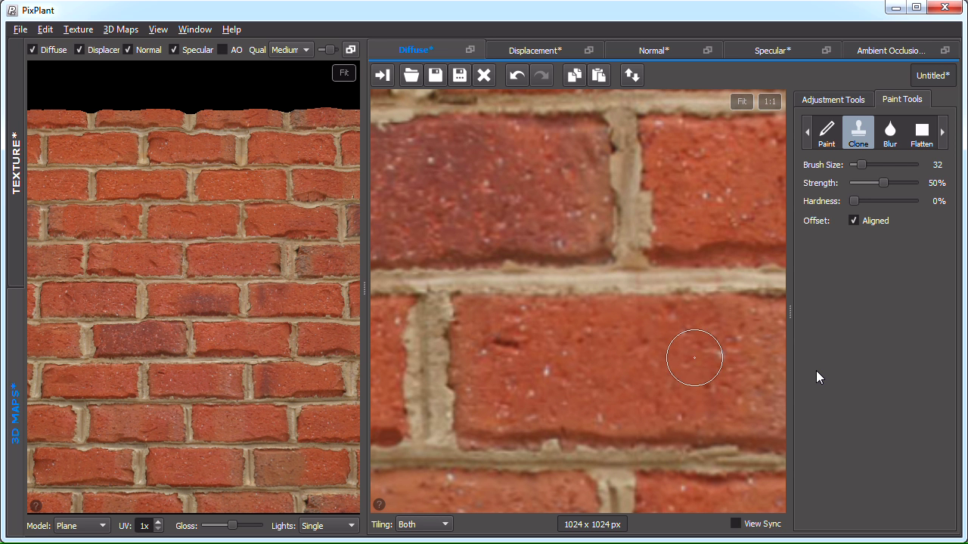
left_click(649, 354, "ctrl")
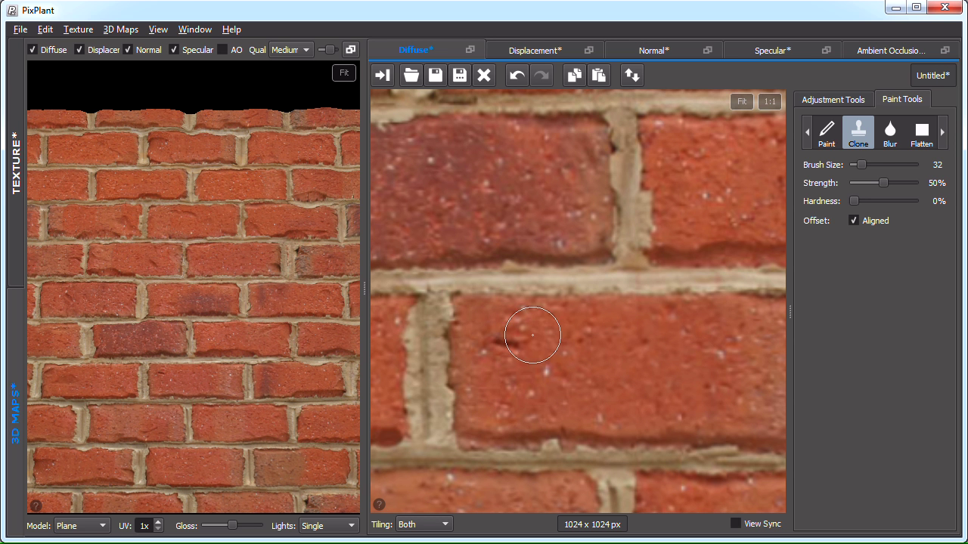
left_click(502, 346)
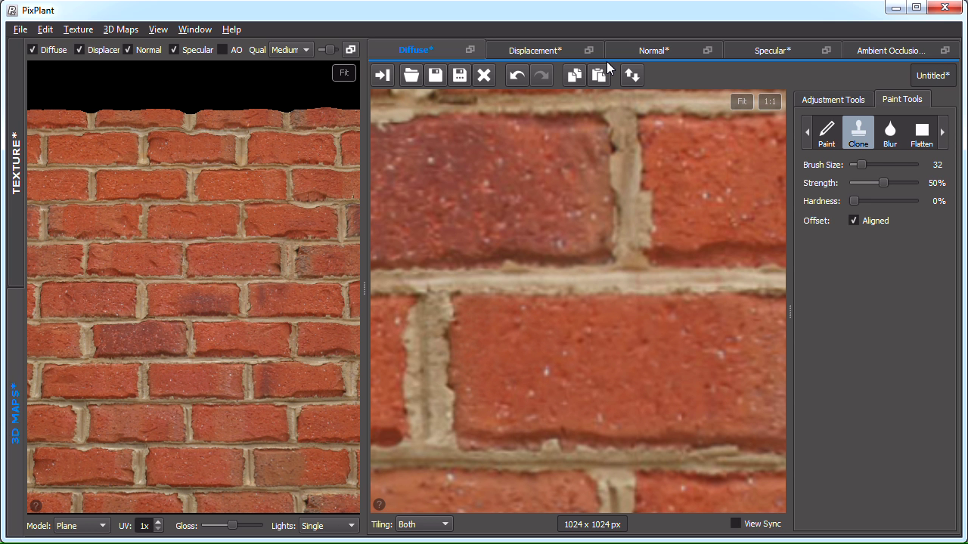
left_click(742, 102)
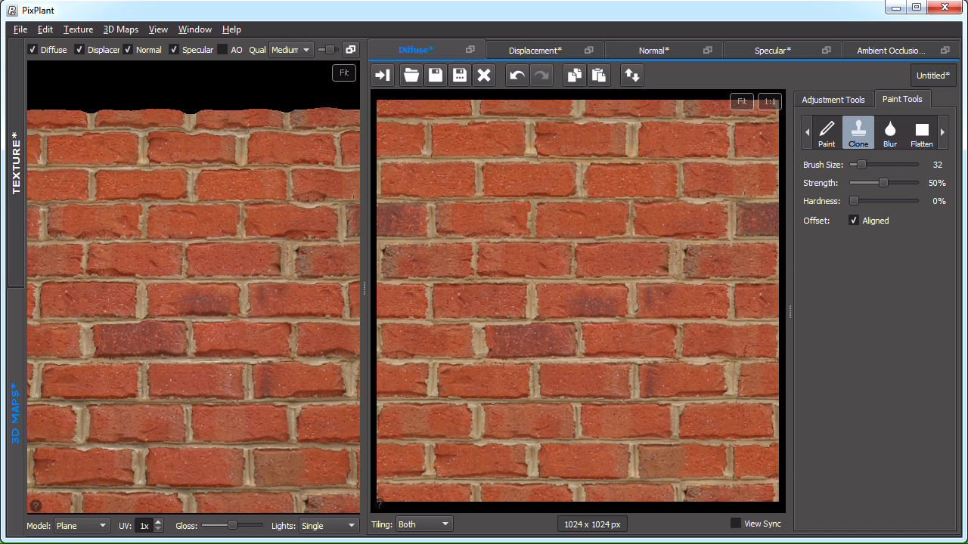
Switch to the Specular map for painting and turn off Diffuse in the 3D preview
left_click(778, 57)
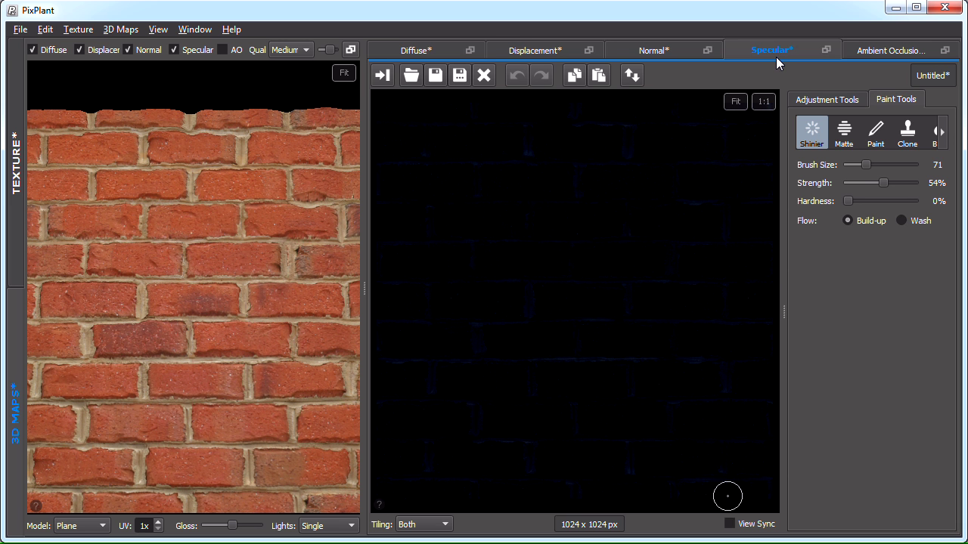
left_click(824, 100)
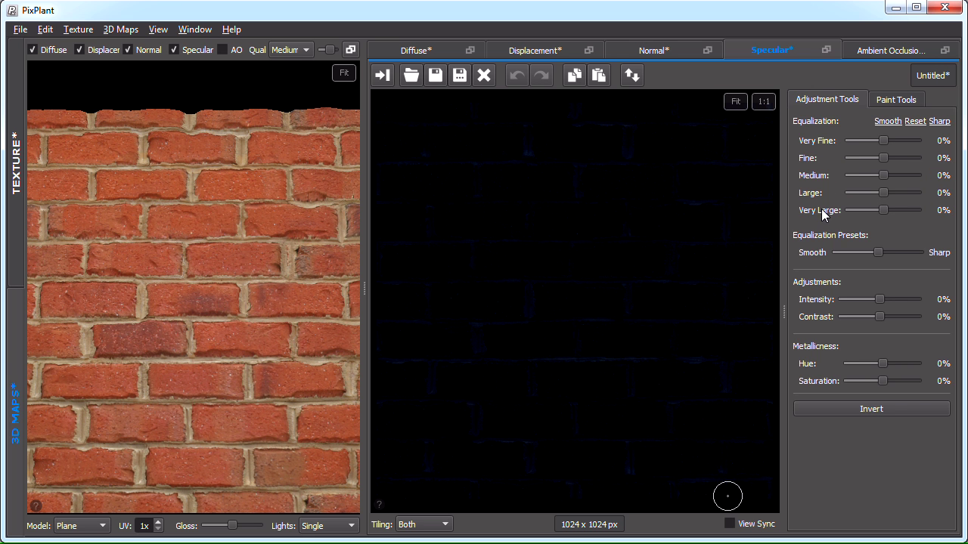
left_click(912, 101)
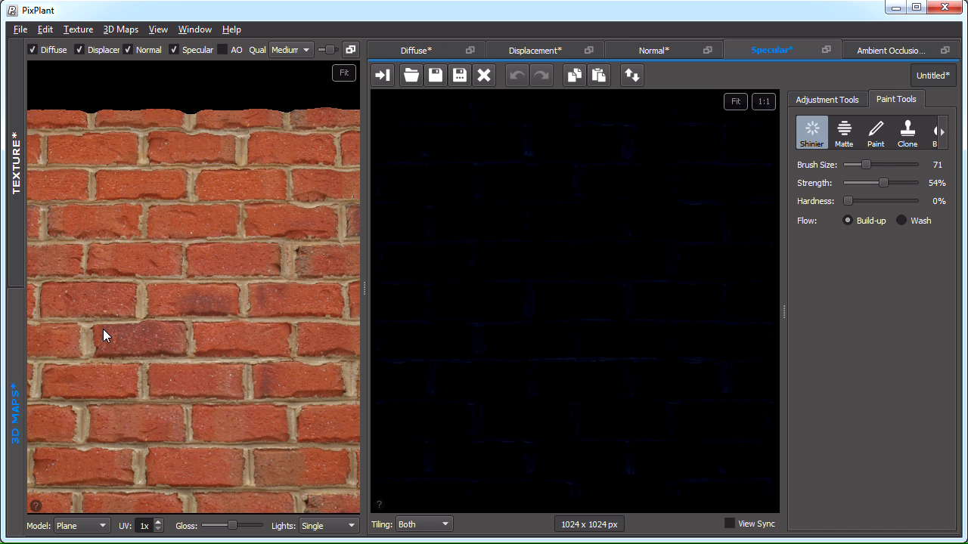
left_click(53, 49)
Paint a shiny streak across a lower brick row, inspect it in 3D, then undo it
left_click_drag(192, 345, 195, 376)
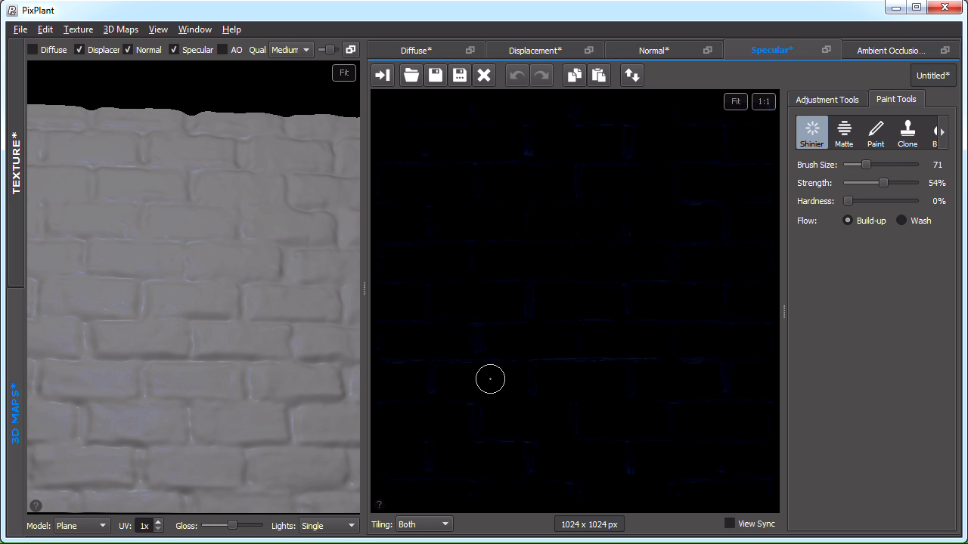
mouse_move(488, 380)
left_mouse_down()
mouse_move(619, 377)
mouse_move(580, 367)
mouse_move(502, 373)
mouse_move(595, 369)
mouse_move(598, 361)
mouse_move(499, 367)
left_mouse_up()
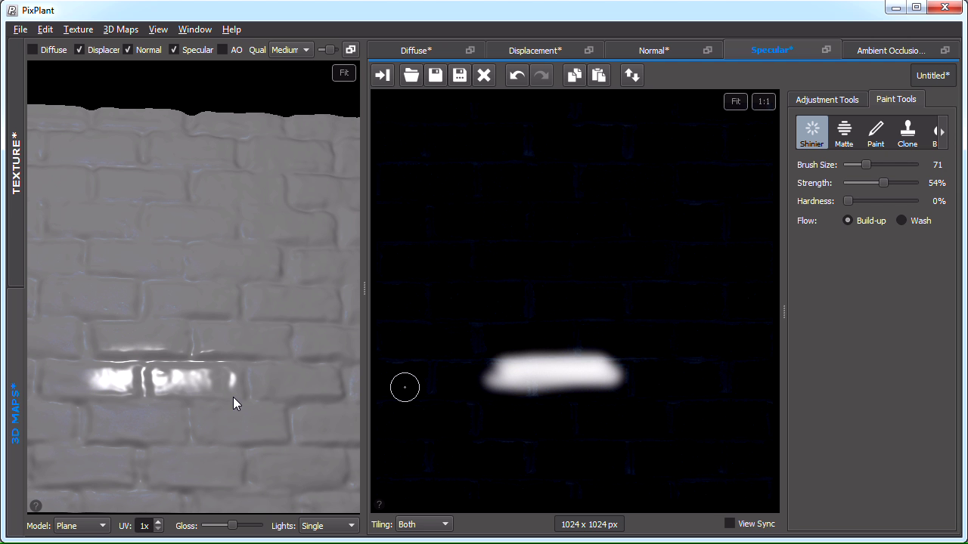
mouse_move(162, 391)
left_mouse_down()
mouse_move(166, 402)
mouse_move(168, 368)
mouse_move(167, 387)
left_mouse_up()
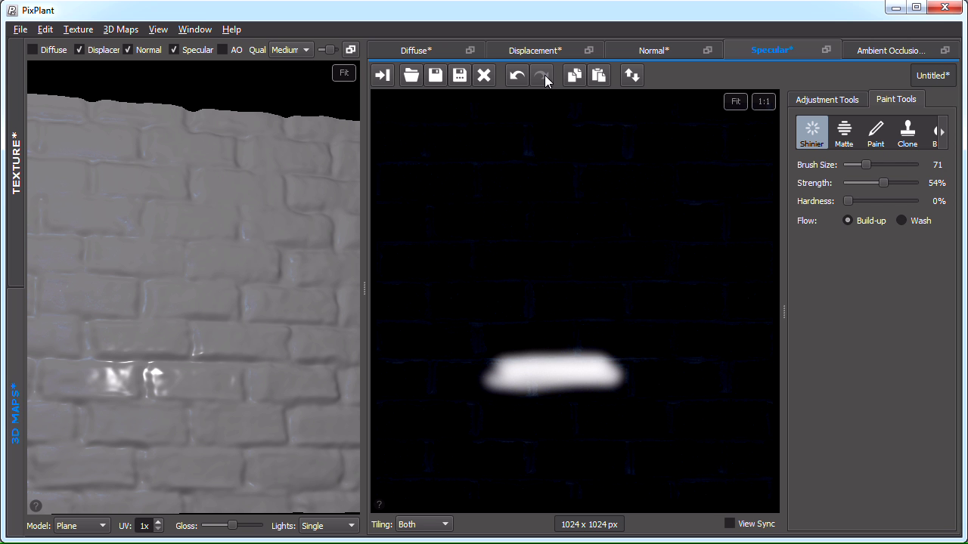
left_click(515, 77)
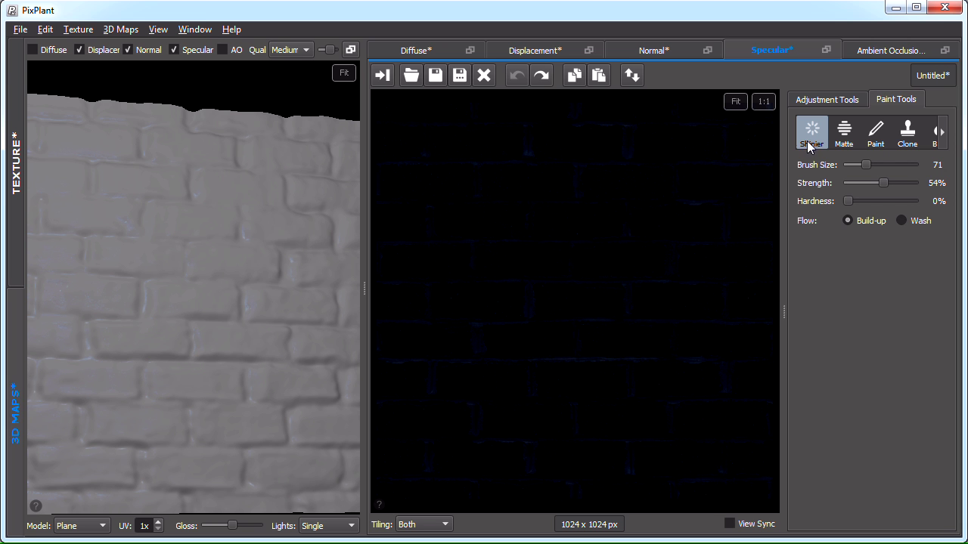
Enable AO on the 3D wall and set the Ambient Occlusion equalization preset to Smooth (Very Fine -100%)
left_click(864, 55)
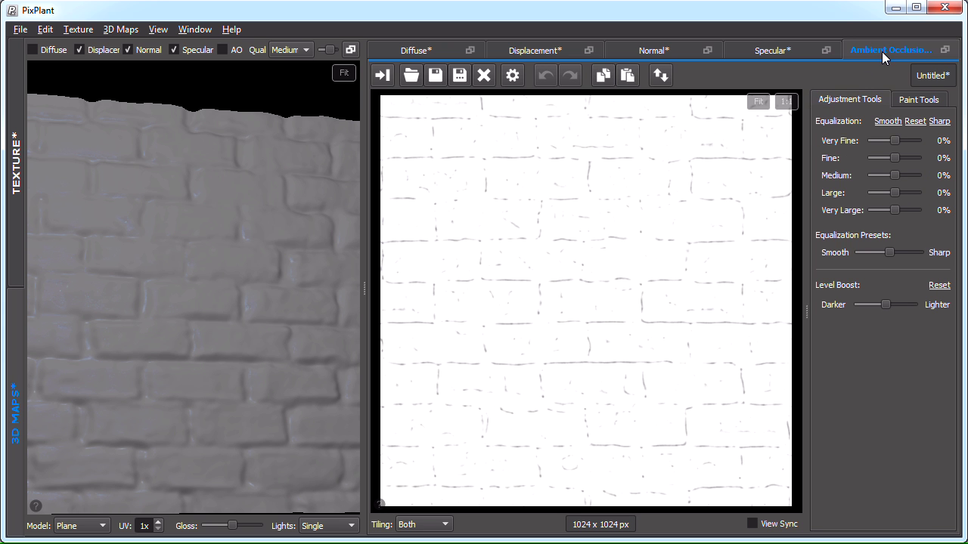
left_click(227, 47)
left_click_drag(237, 321, 224, 314)
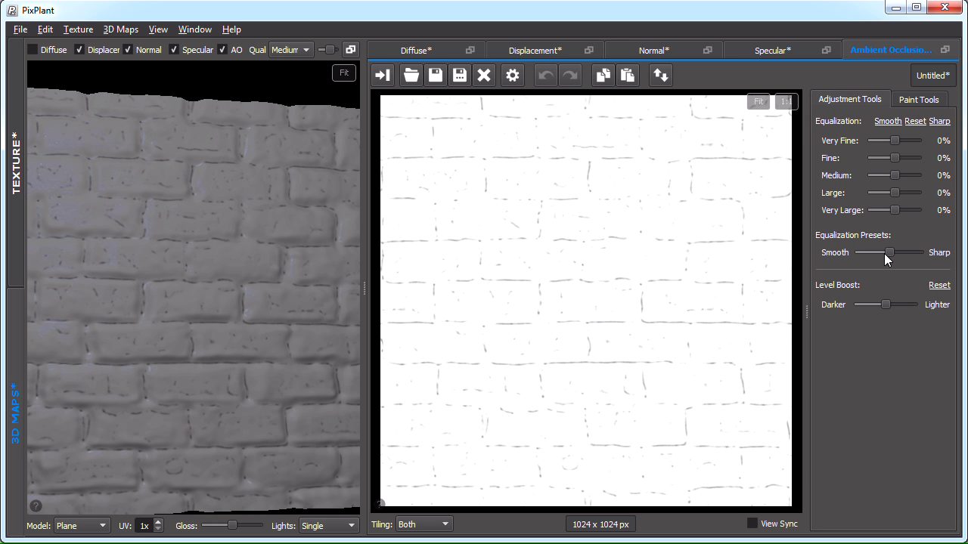
left_click_drag(873, 253, 841, 249)
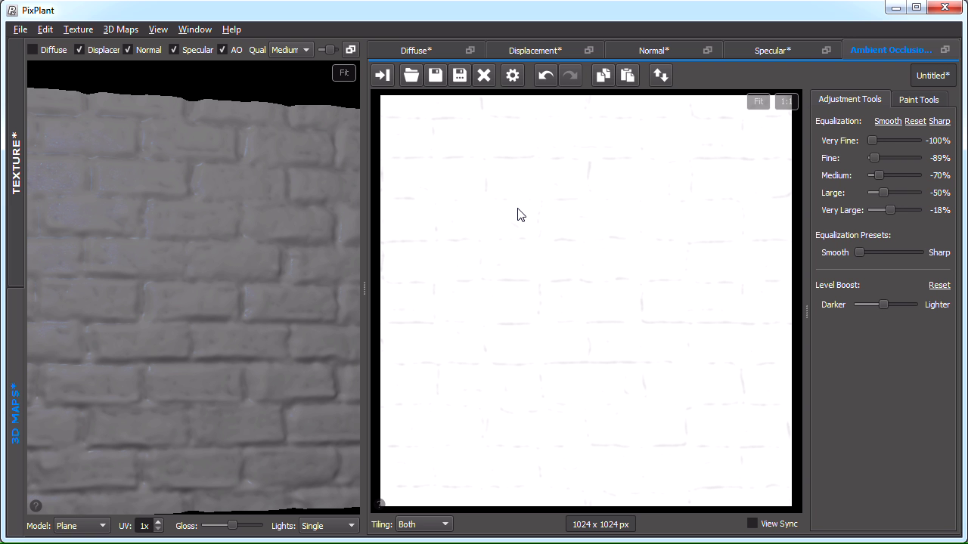
Switch to the Displacement map and re-enable Diffuse in the 3D preview
left_click(520, 53)
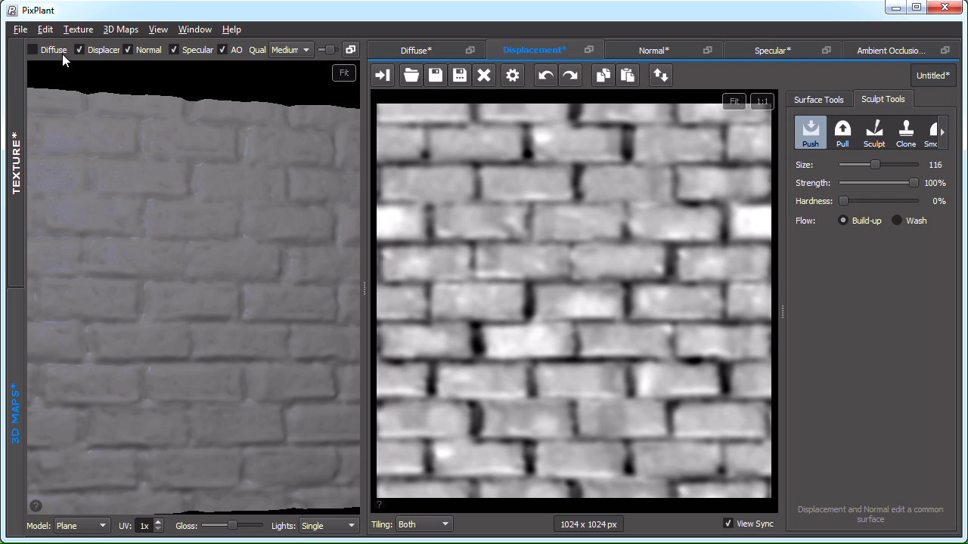
left_click(42, 47)
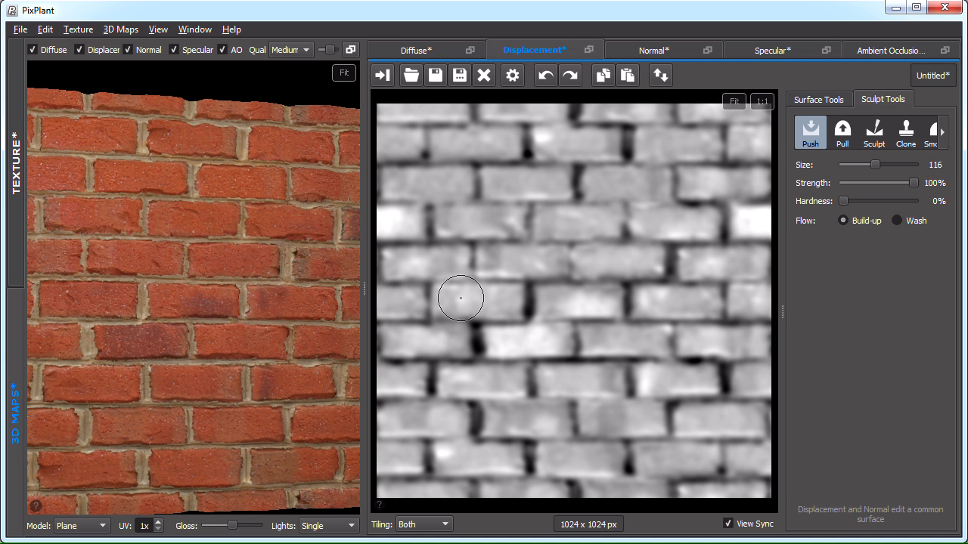